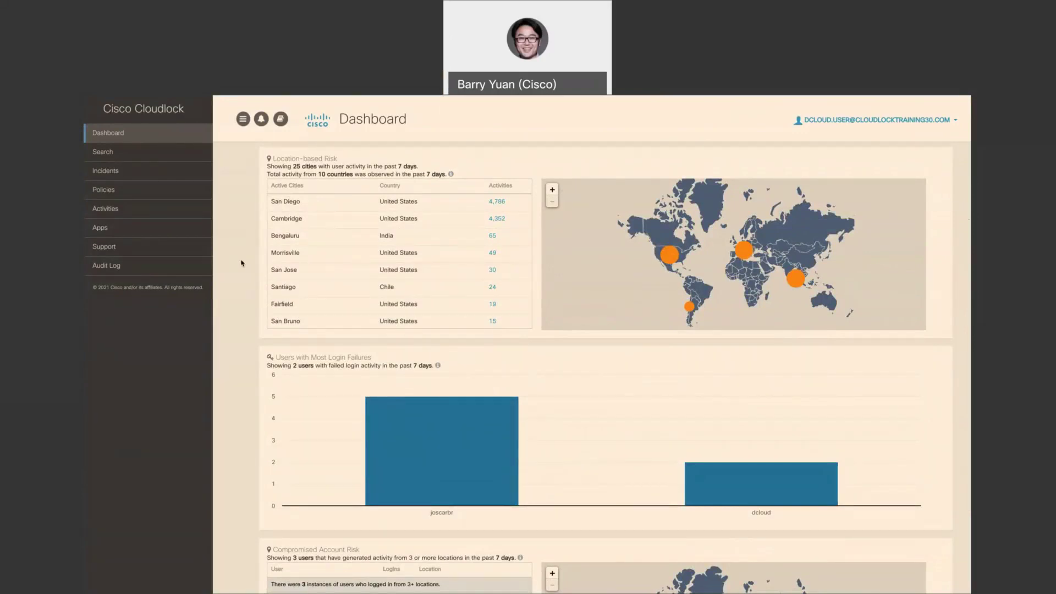
# Review the location-based risk, login failure and compromised account sections of the dashboard.
pyautogui.scroll(-1, 240, 263)
pyautogui.scroll(-1, 240, 263)
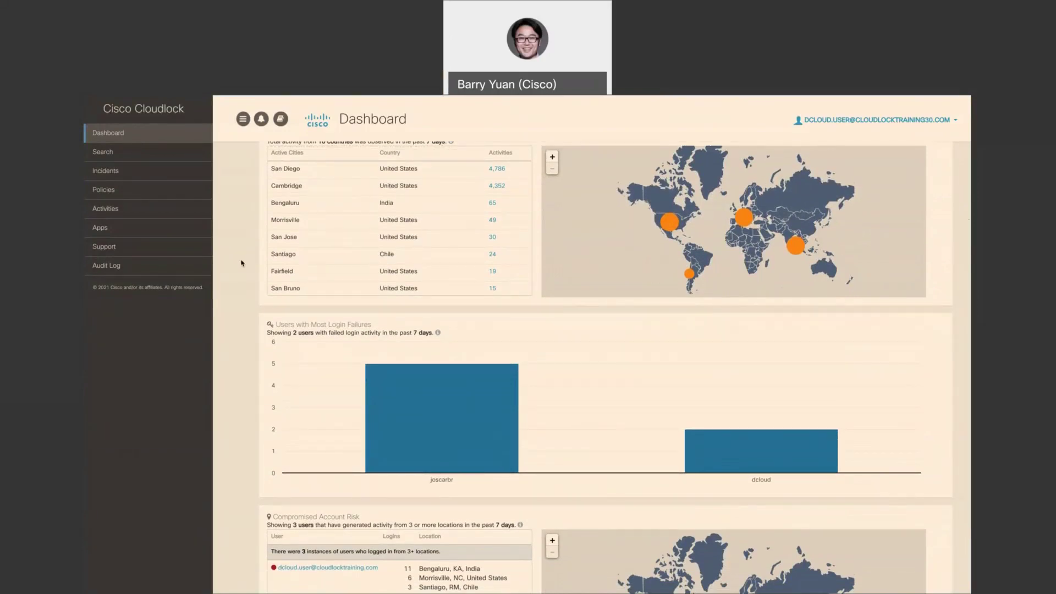
pyautogui.scroll(-1, 241, 263)
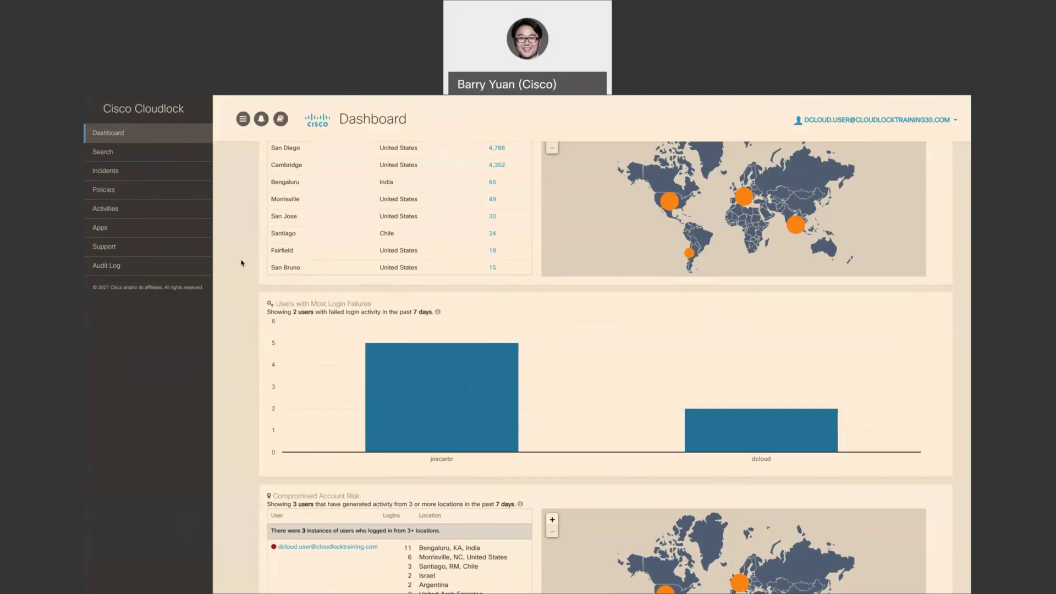
pyautogui.scroll(-1, 241, 263)
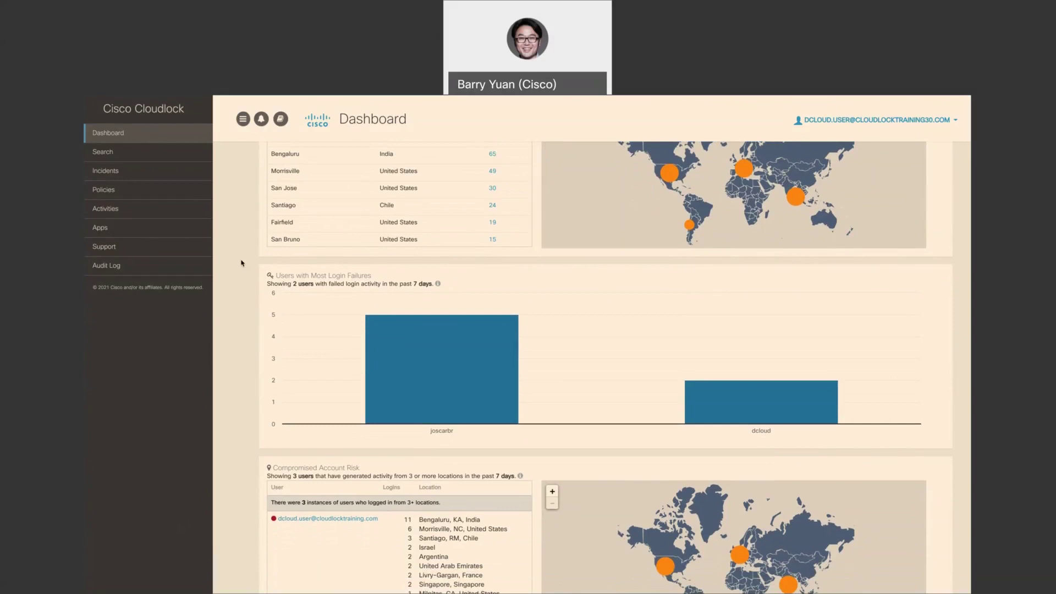
pyautogui.scroll(-1, 241, 262)
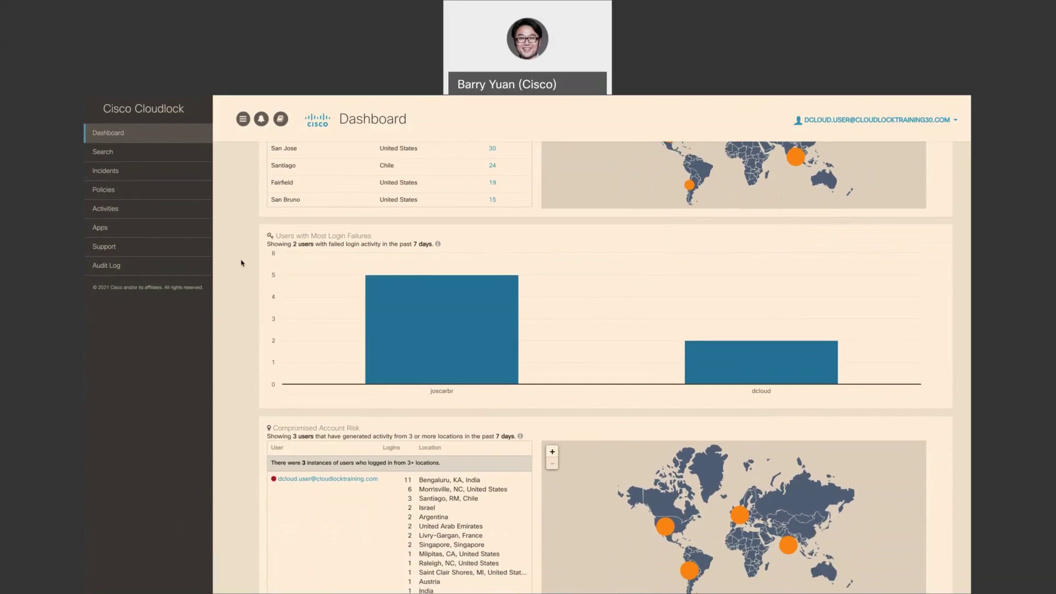
# Open the incidents overview and try to look up incident ID 553580.
pyautogui.click(178, 170)
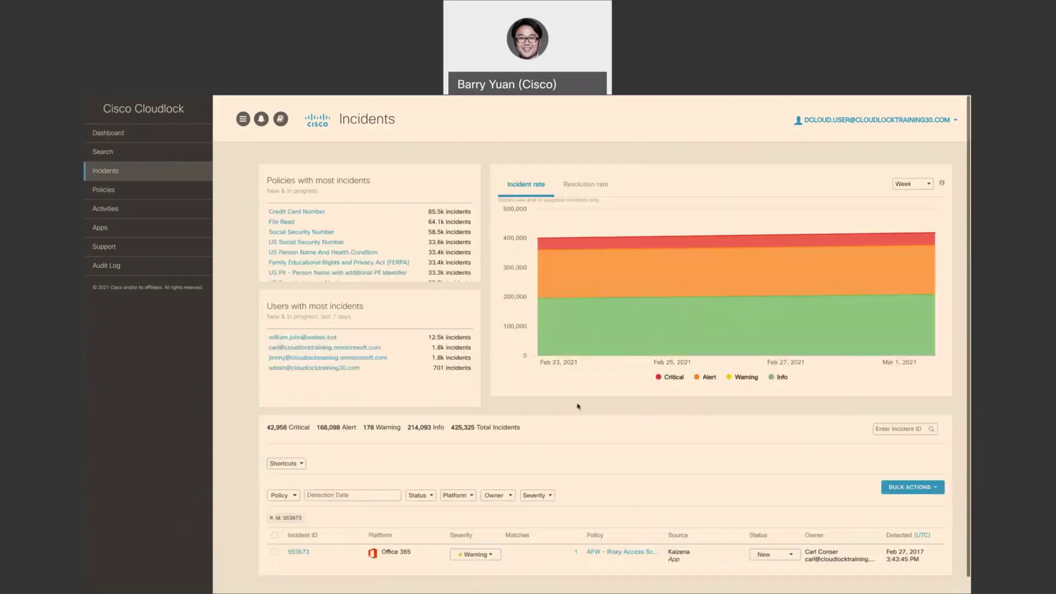
pyautogui.click(888, 428)
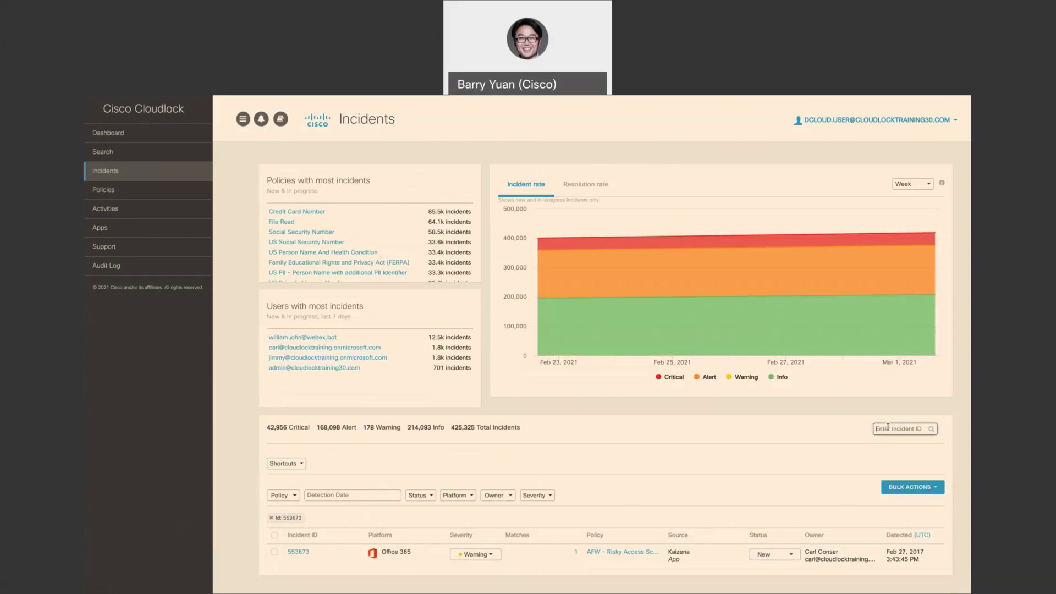
pyautogui.write('553580')
pyautogui.press('Return')
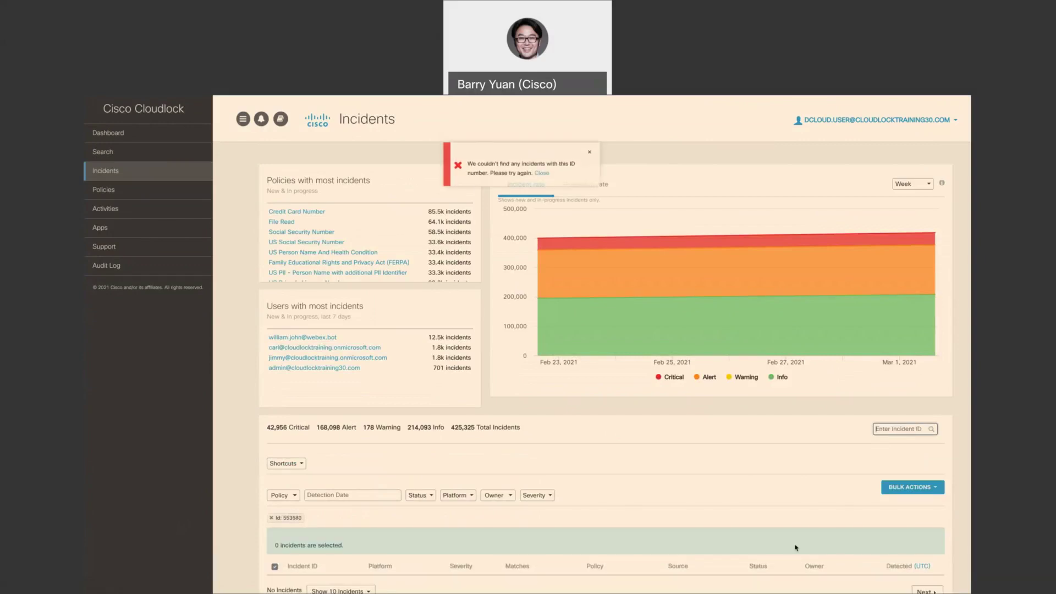
# Look up incident ID 553680.
pyautogui.scroll(-1, 796, 548)
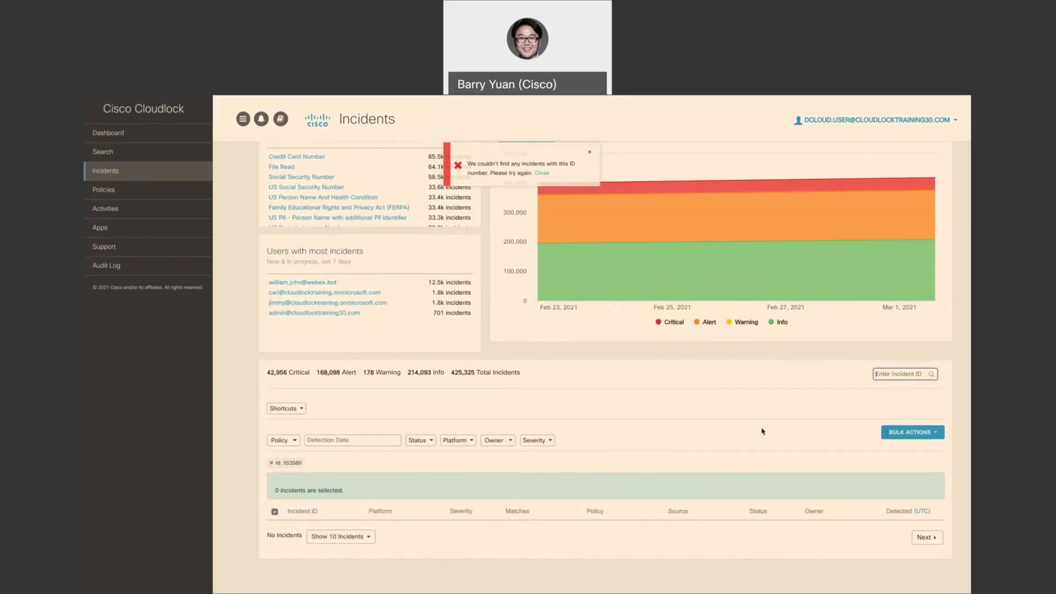
pyautogui.write('553680')
pyautogui.press('Return')
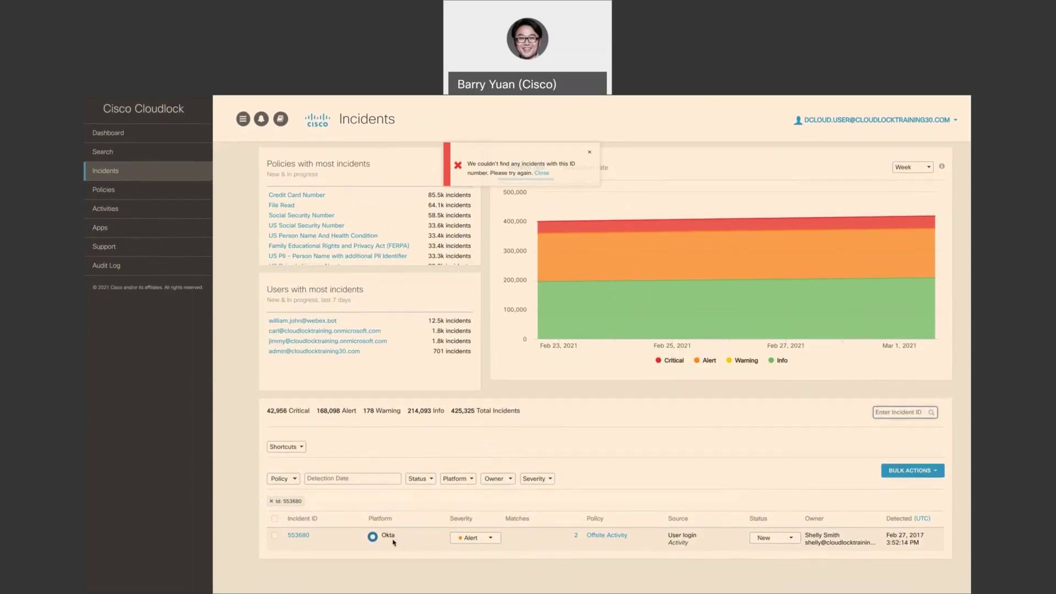
# Open the detection criteria of the incident's Offsite Activity policy, check its platform and countries settings, and dismiss the error message.
pyautogui.click(605, 537)
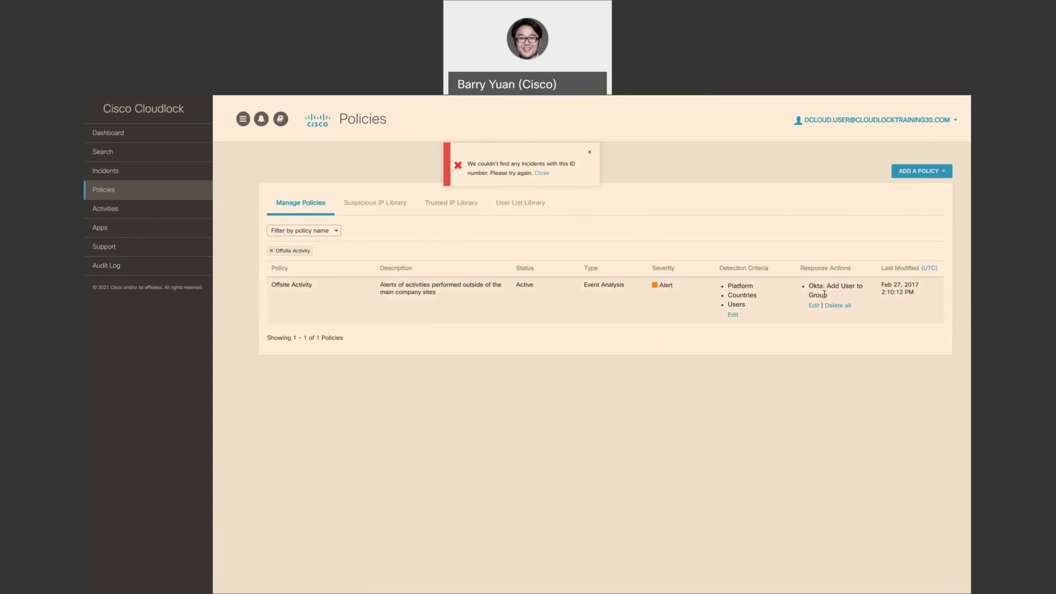
pyautogui.click(733, 315)
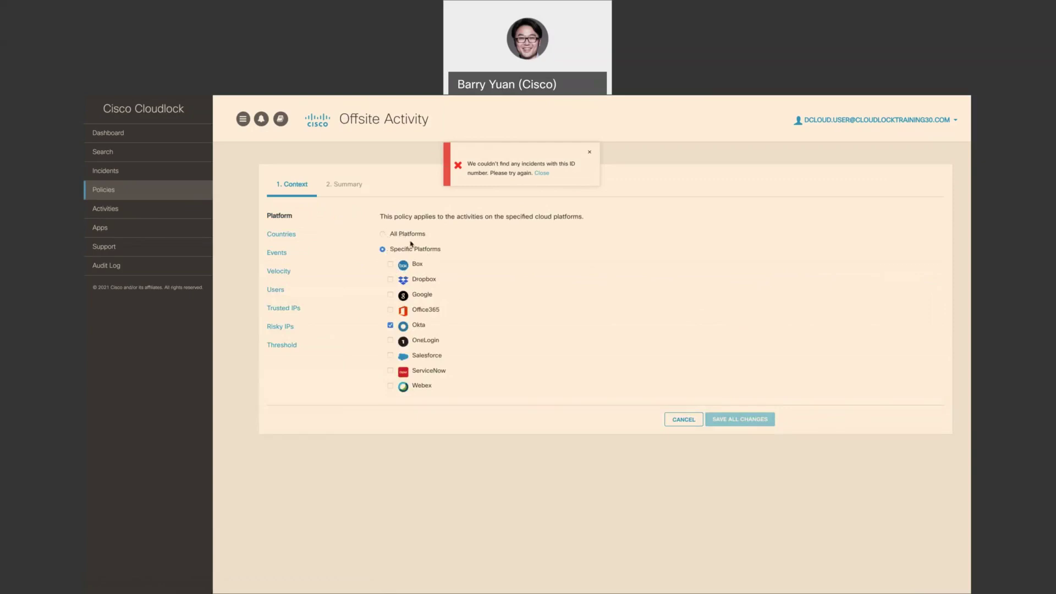
pyautogui.click(287, 239)
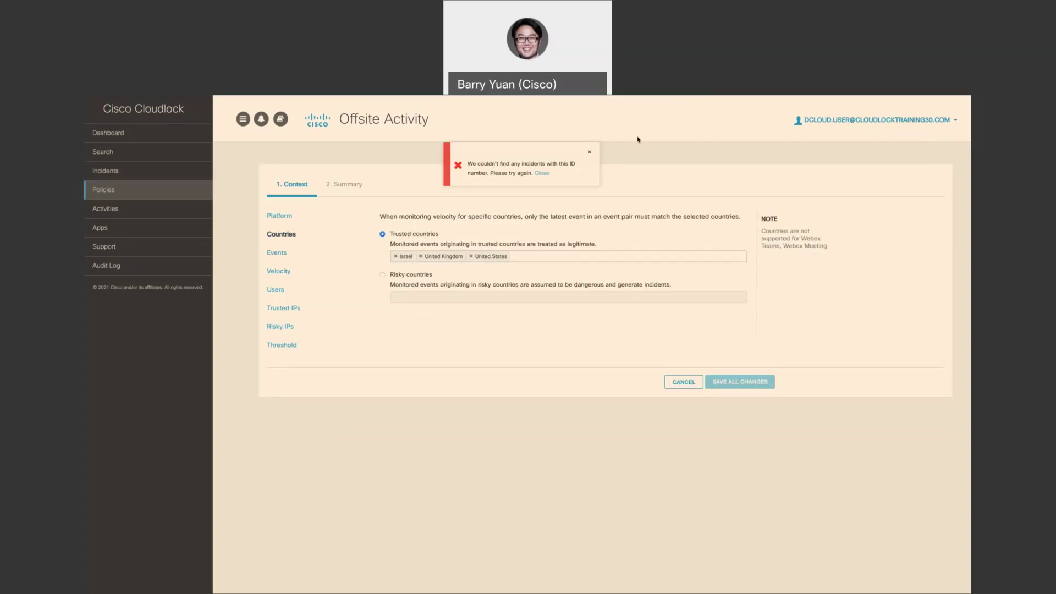
pyautogui.click(590, 152)
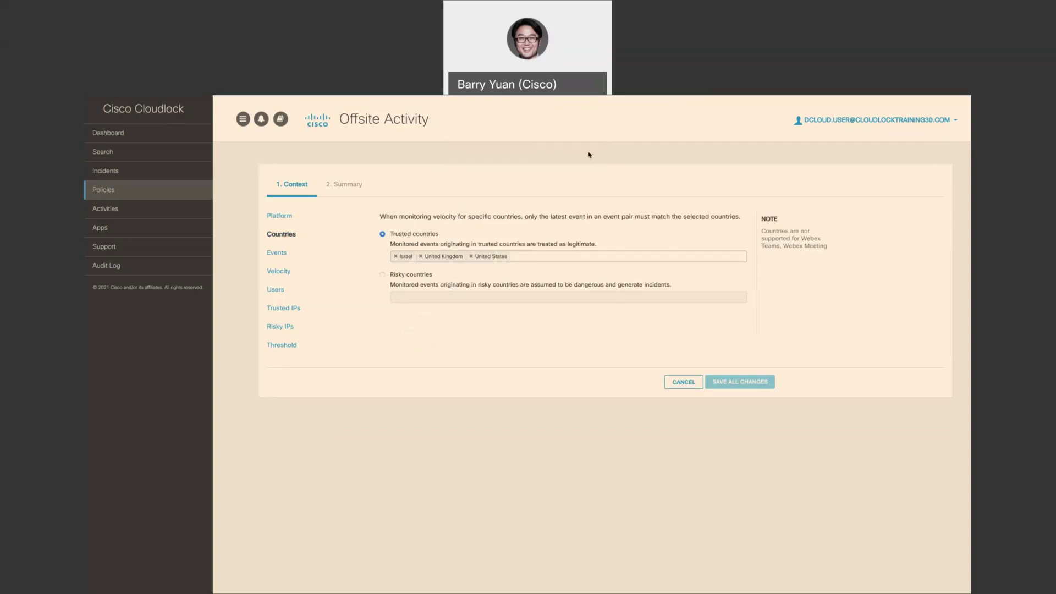
# Set the policy's event criterion to specific events, include Okta Raw Events and expand that event list.
pyautogui.click(277, 253)
pyautogui.click(424, 250)
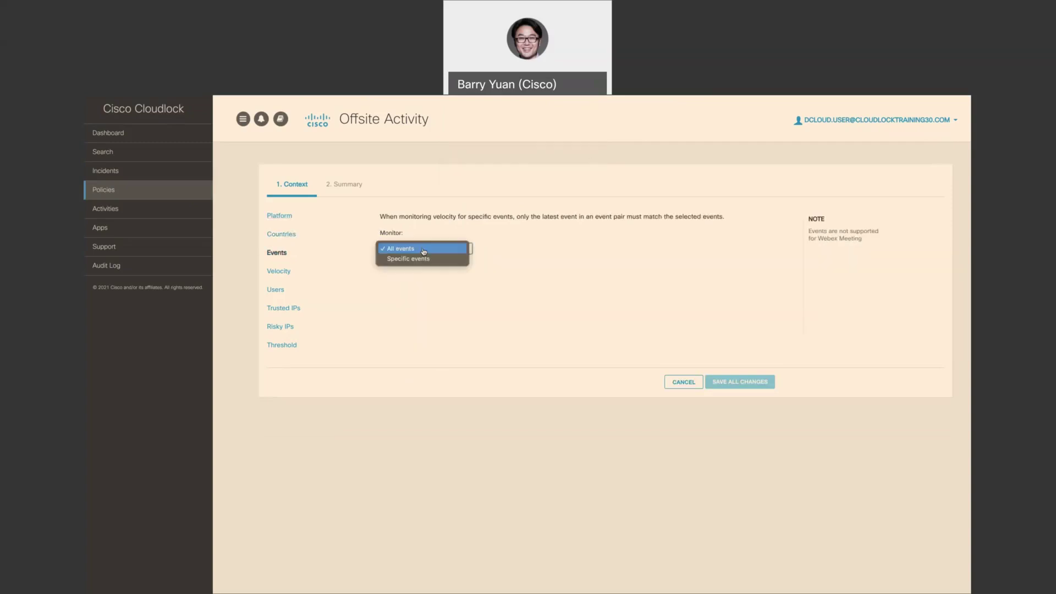
pyautogui.click(449, 259)
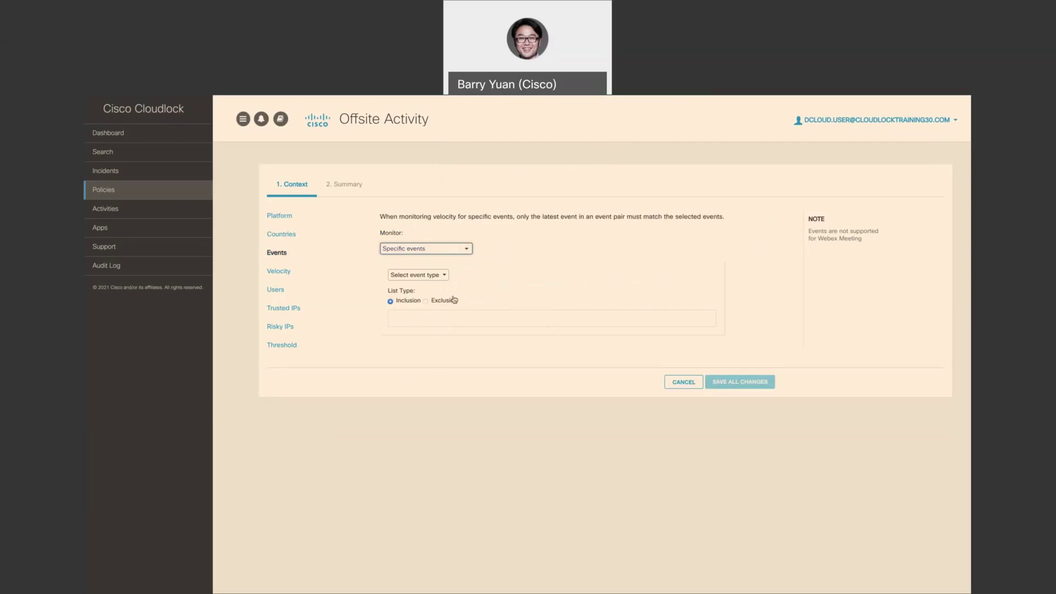
pyautogui.click(431, 275)
pyautogui.scroll(-2, 425, 357)
pyautogui.click(418, 354)
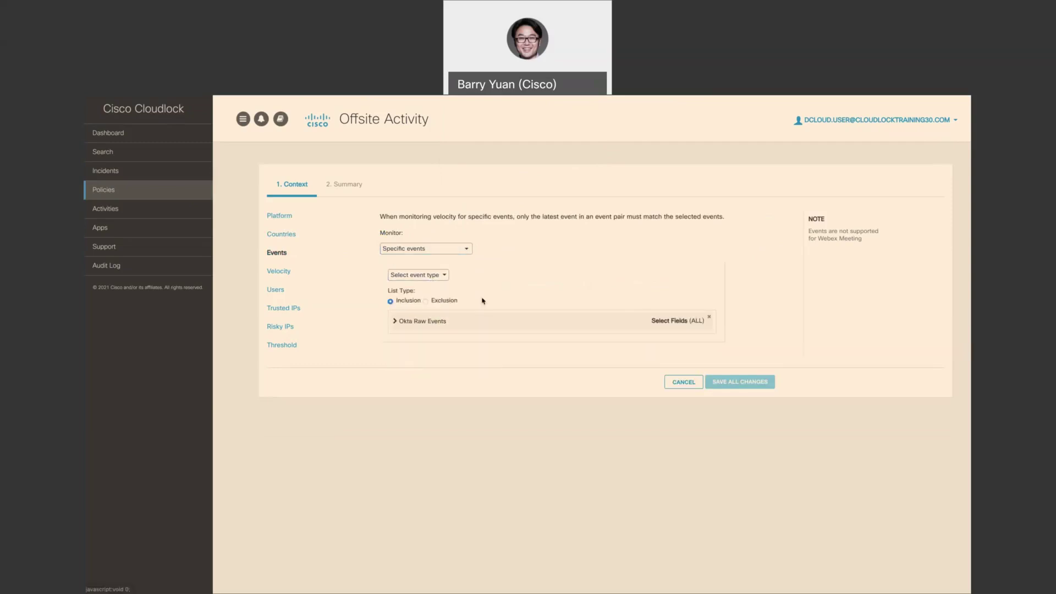
pyautogui.click(394, 321)
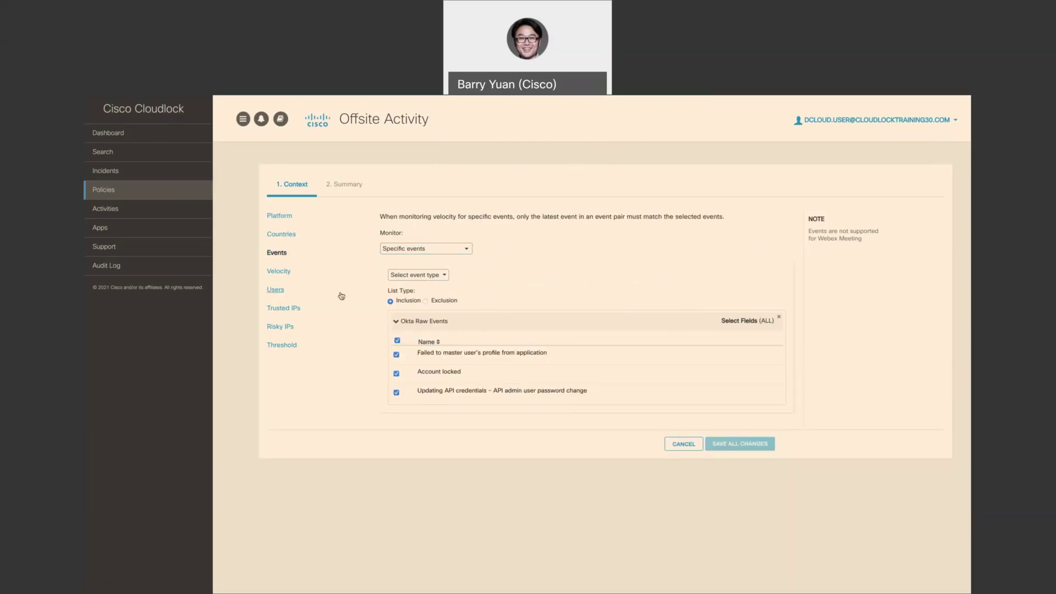
# Enable the policy's velocity criterion and check the available speed options, leaving the list without a change.
pyautogui.click(292, 276)
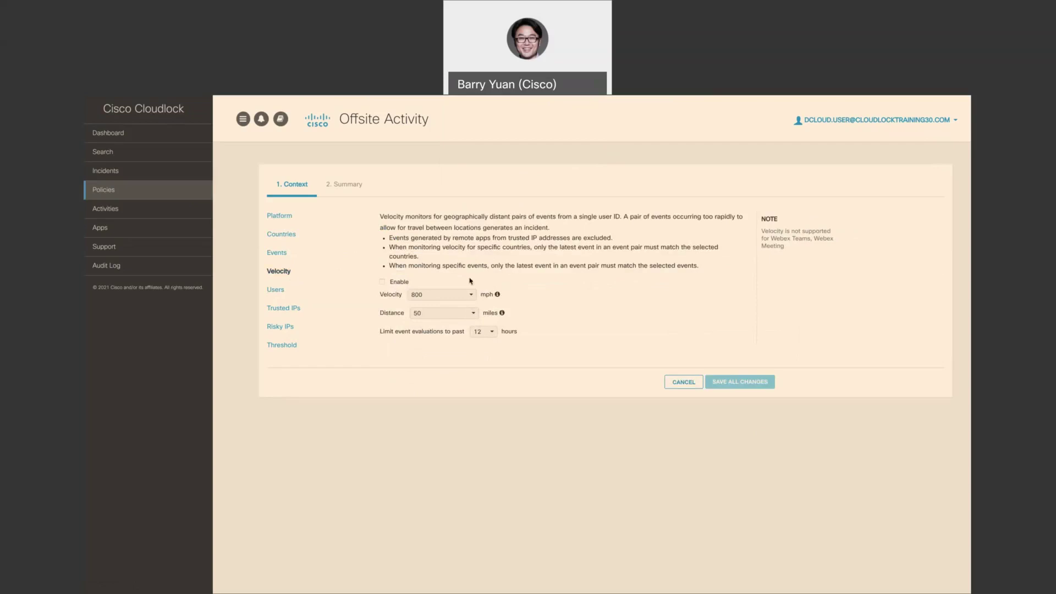
pyautogui.click(400, 286)
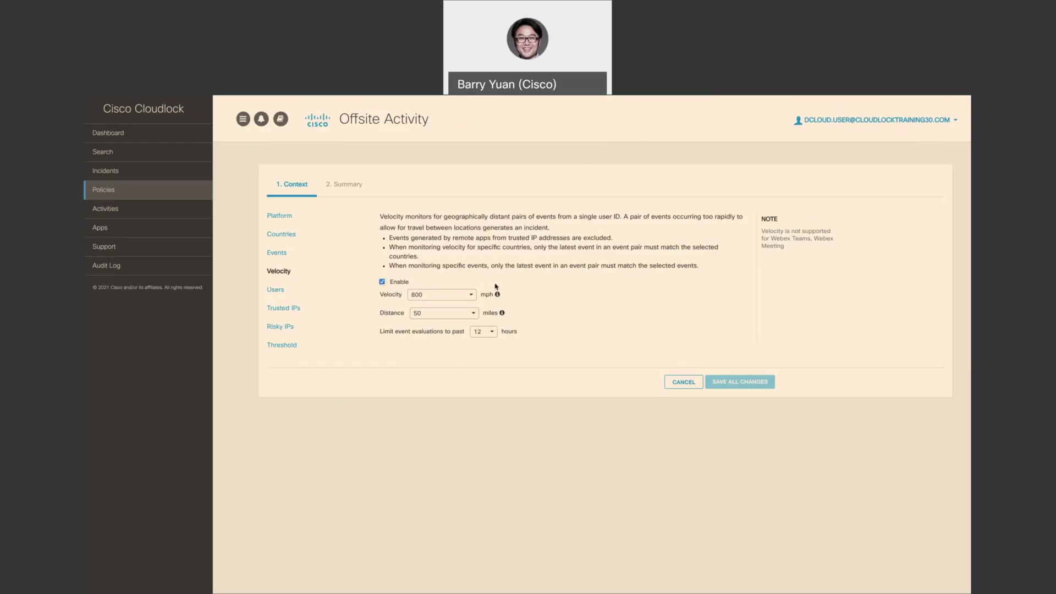
pyautogui.click(452, 298)
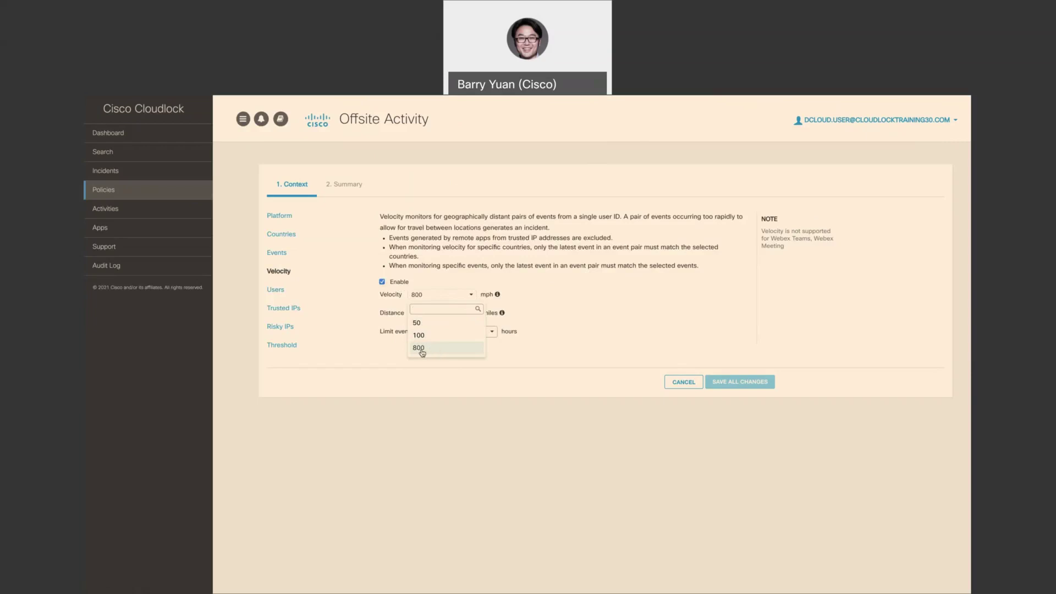
pyautogui.click(525, 366)
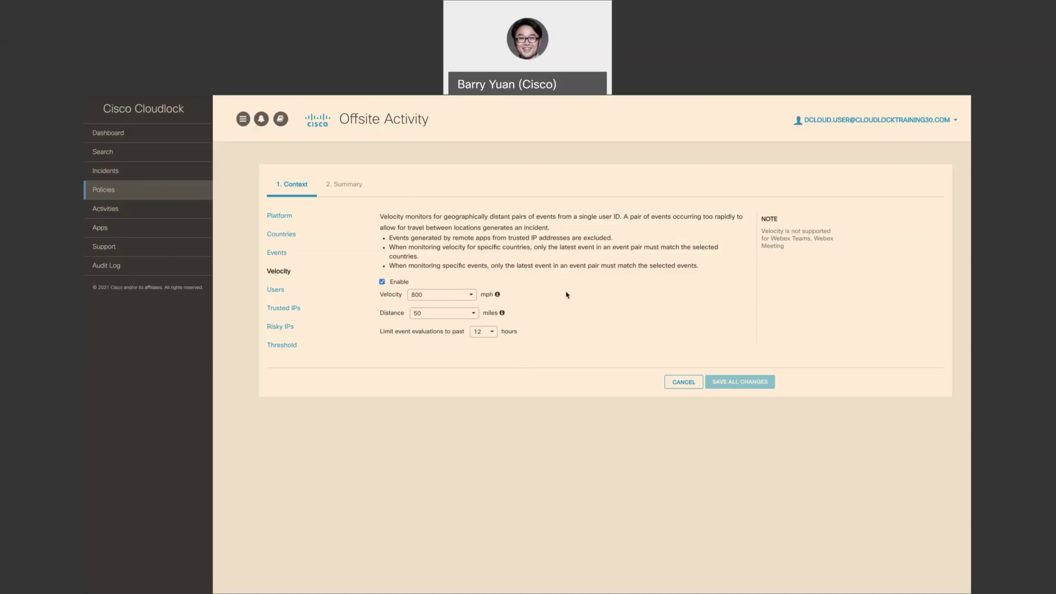
# Review the policy's Users and Trusted IPs criteria, then return to the policy list without saving.
pyautogui.click(273, 292)
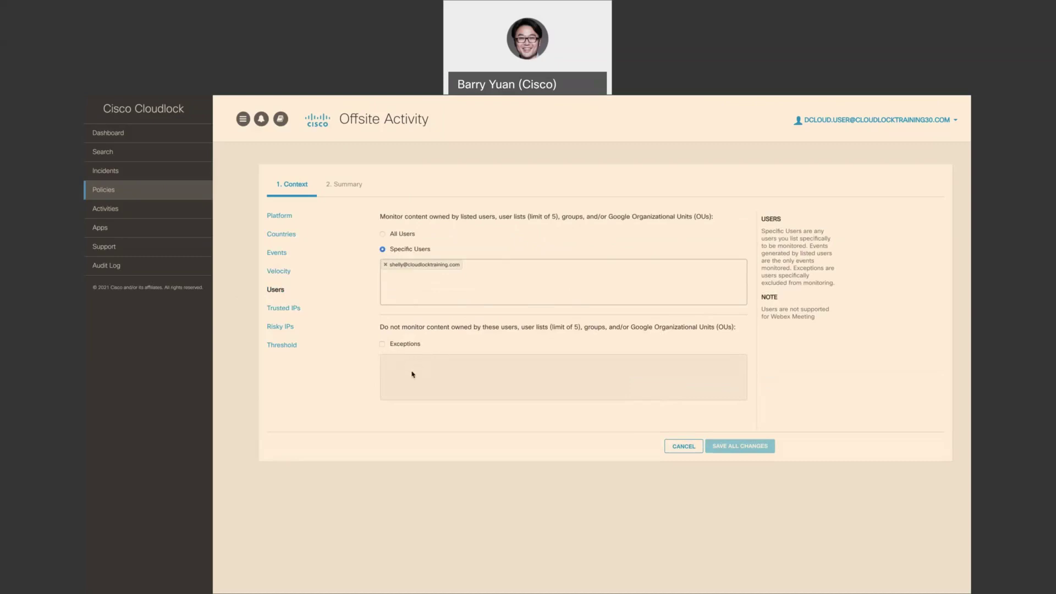
pyautogui.click(292, 309)
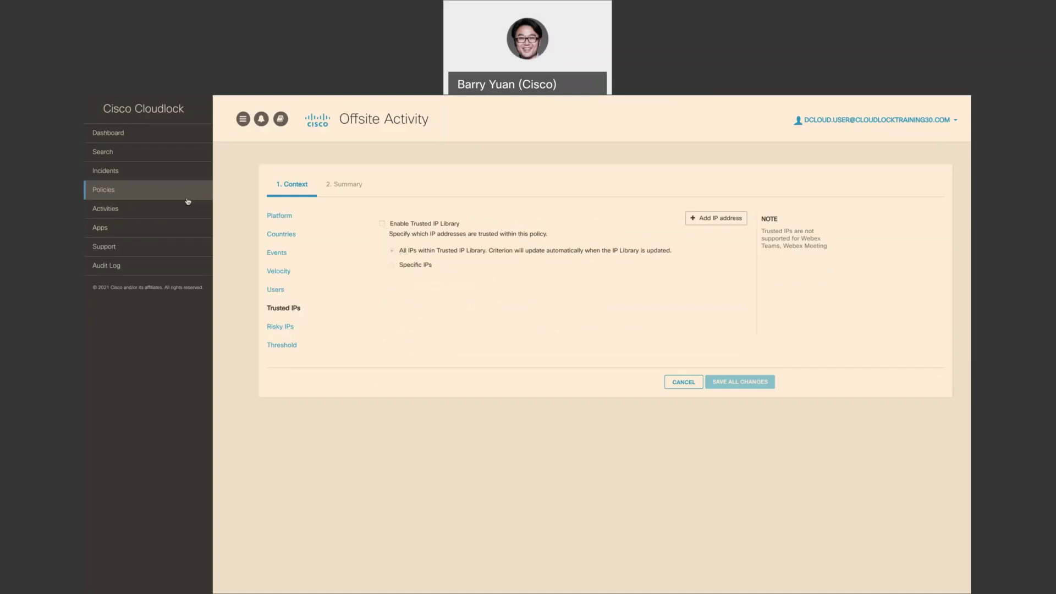
pyautogui.click(118, 191)
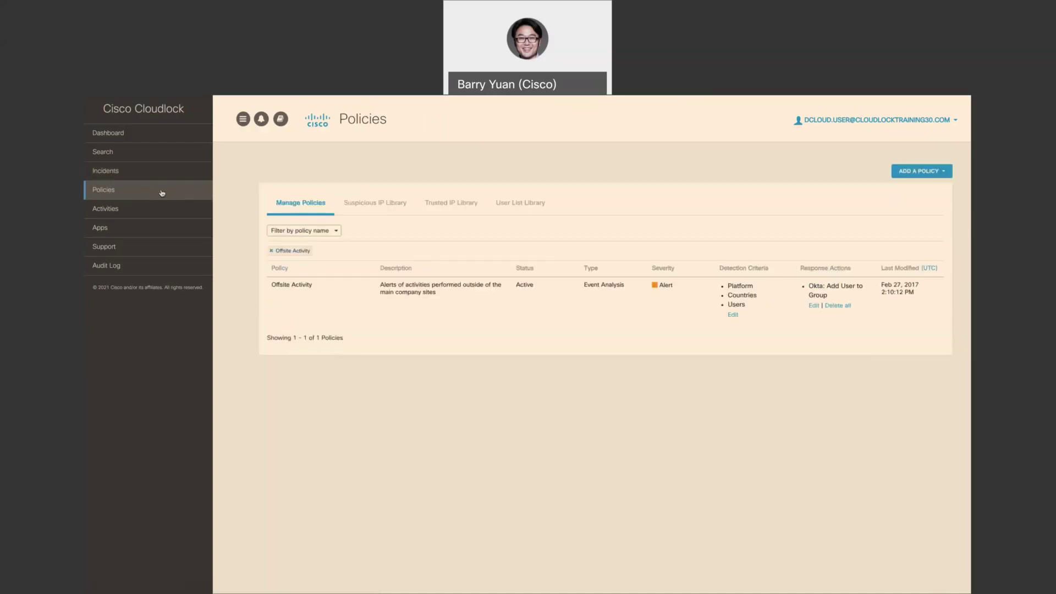
# Open the Offsite Activity policy's response actions and examine the available global and platform-specific actions.
pyautogui.click(814, 306)
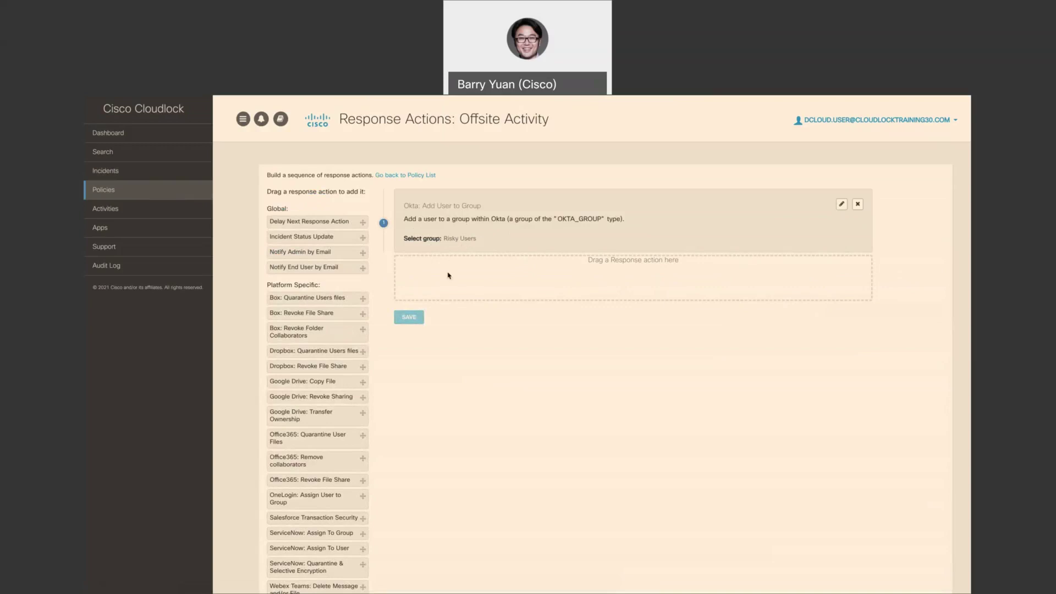
pyautogui.scroll(-1, 316, 346)
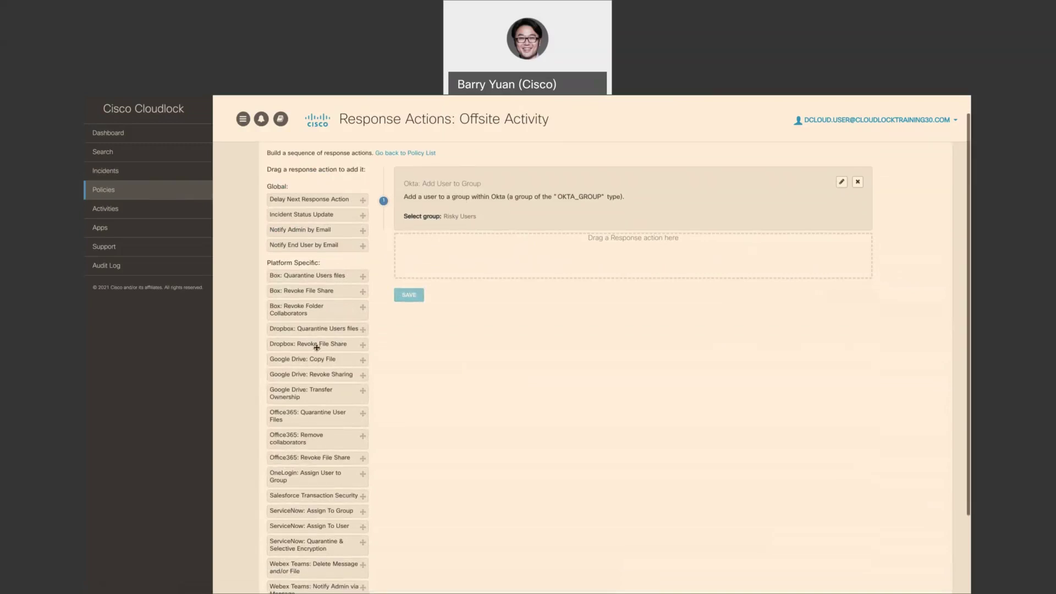
pyautogui.scroll(-1, 316, 347)
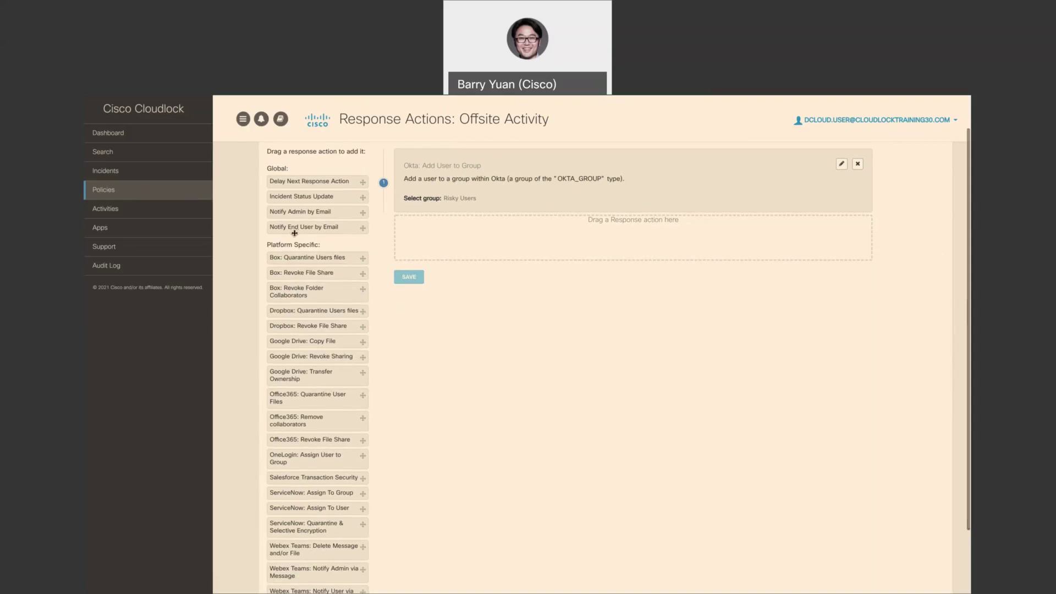
pyautogui.scroll(-3, 328, 378)
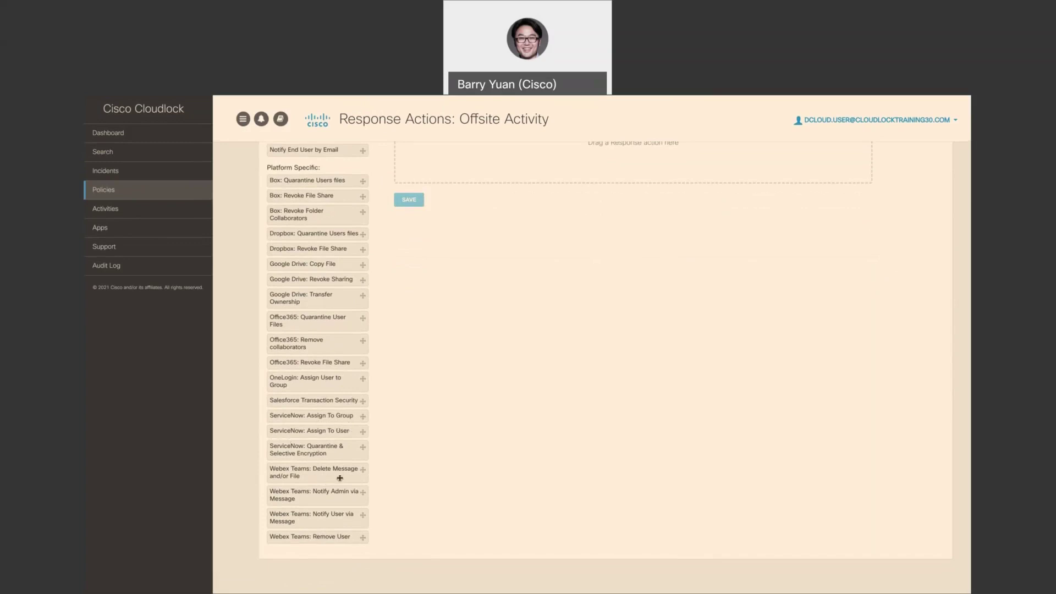
pyautogui.scroll(3, 340, 478)
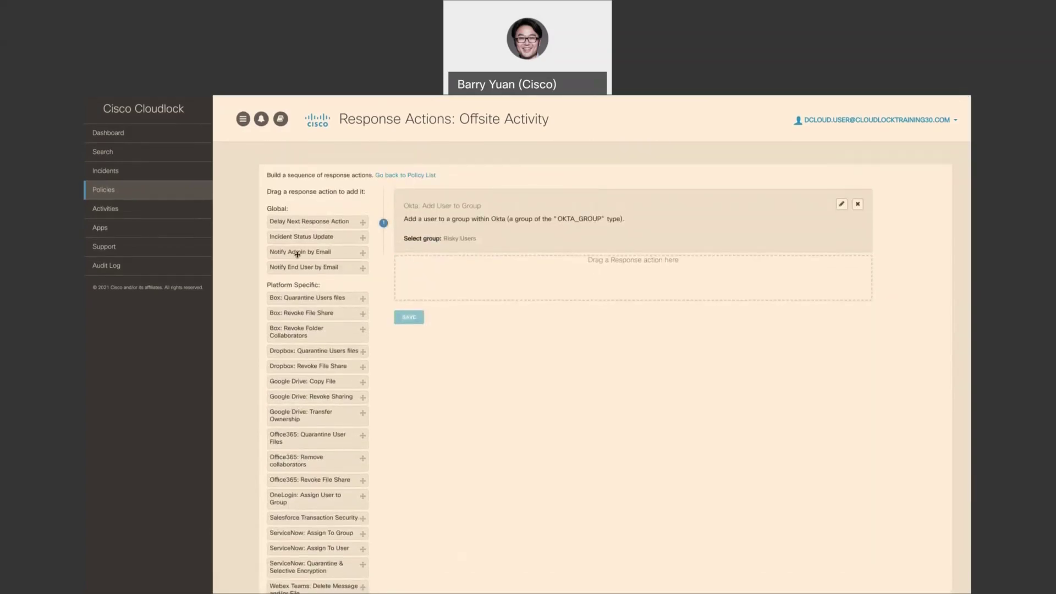
# Add the Notify Admin by Email and Notify End User by Email actions after the Okta group action.
pyautogui.moveTo(295, 253); pyautogui.dragTo(471, 275)
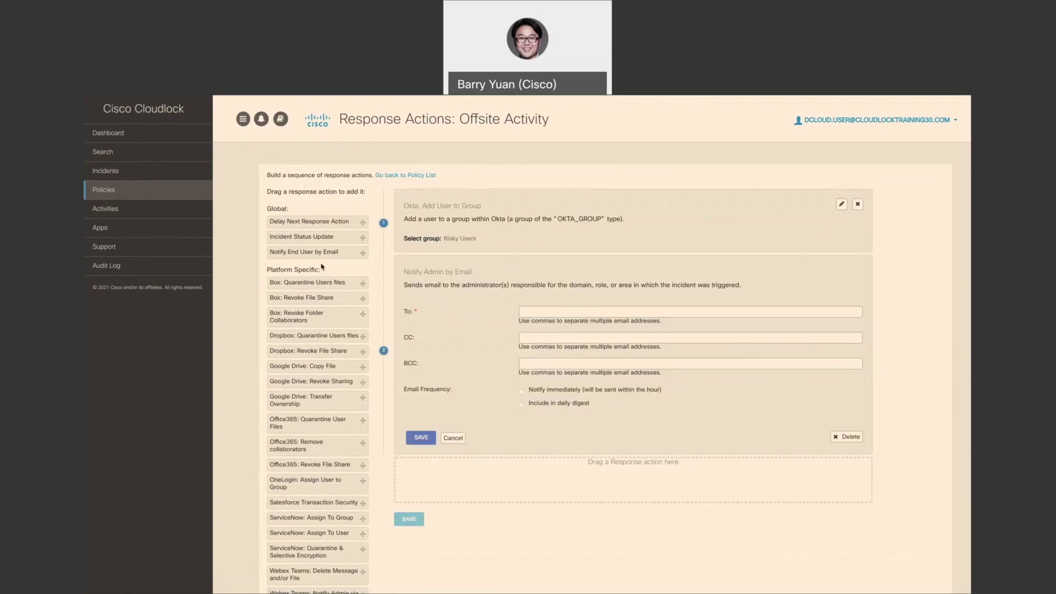
pyautogui.moveTo(318, 253); pyautogui.dragTo(567, 486)
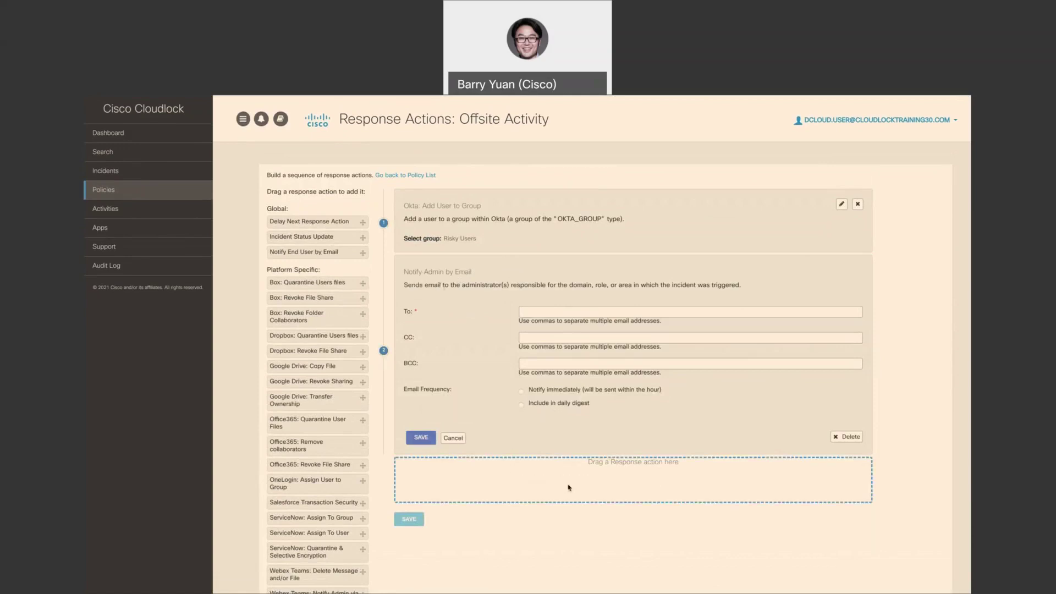
pyautogui.scroll(-3, 568, 472)
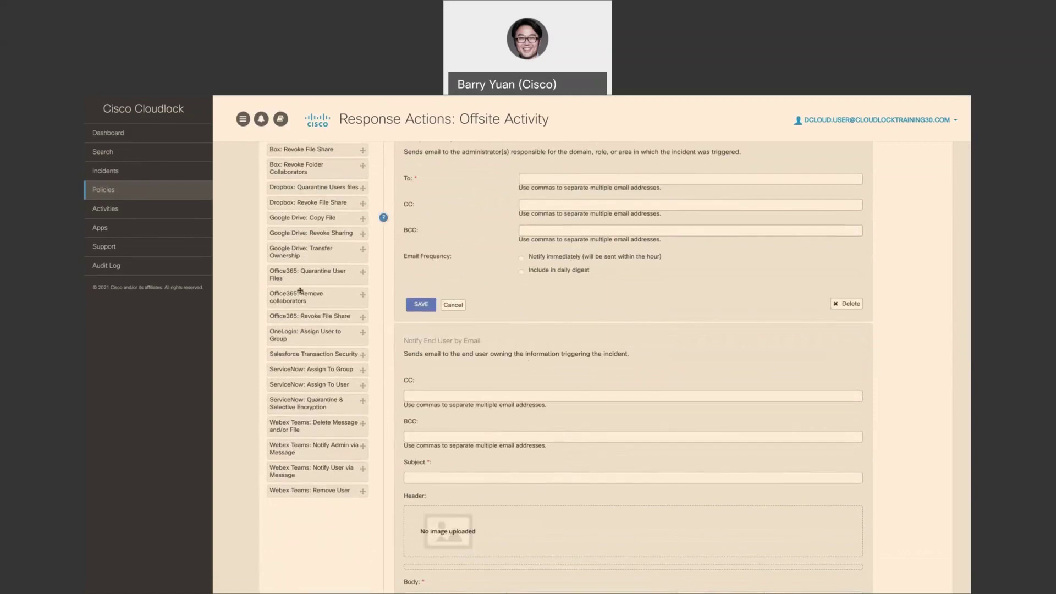
# Return to the incidents overview and try to look up incident ID 55376.
pyautogui.click(137, 177)
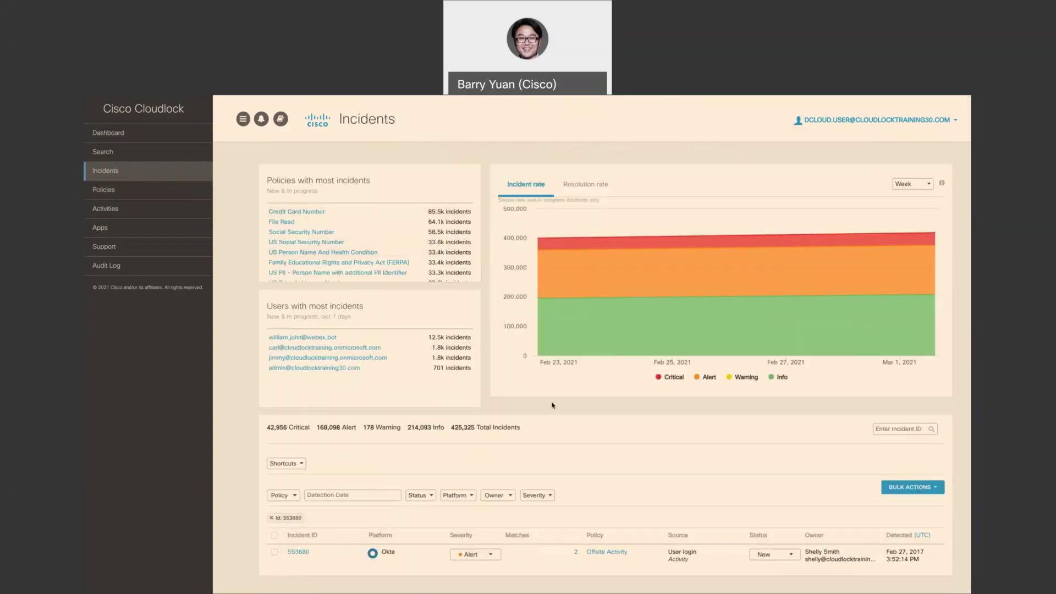
pyautogui.click(886, 430)
pyautogui.write('55376')
pyautogui.press('Return')
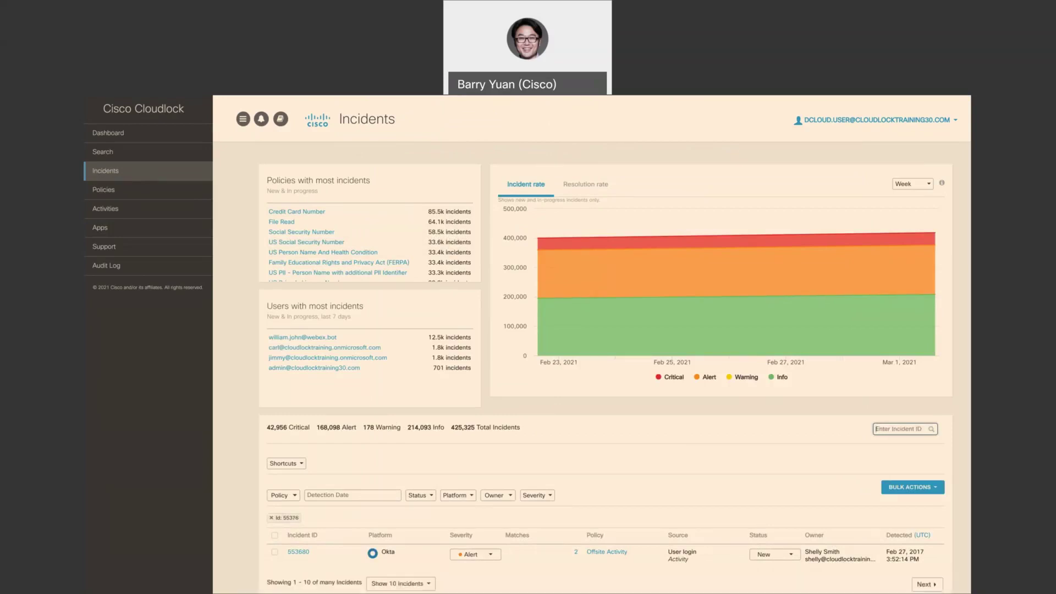
pyautogui.scroll(-1, 850, 541)
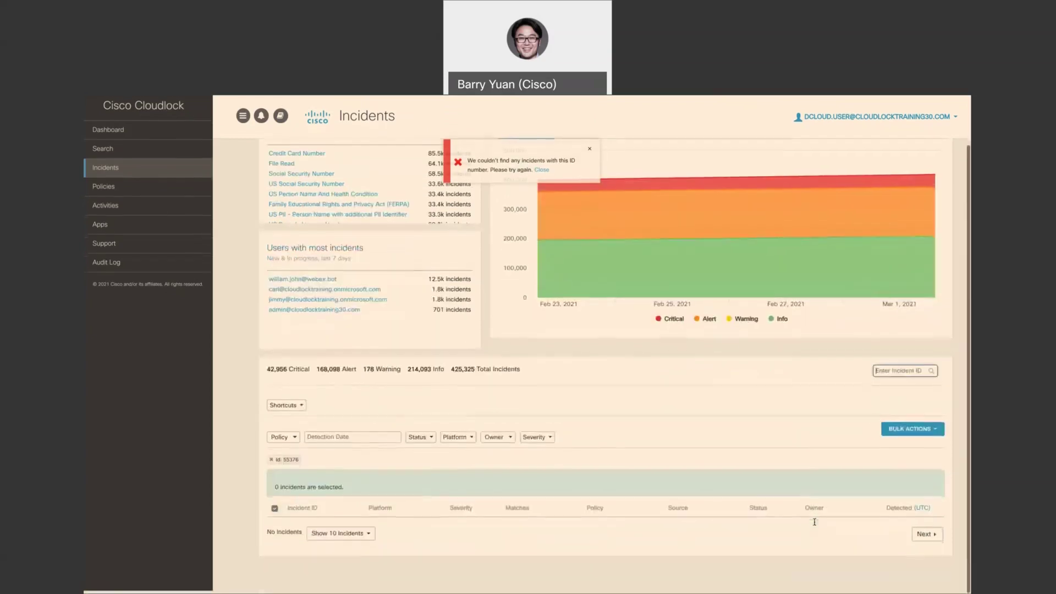
# Look up incident ID 553676 and open the Publicly Shared policy linked to it.
pyautogui.click(893, 374)
pyautogui.write('553')
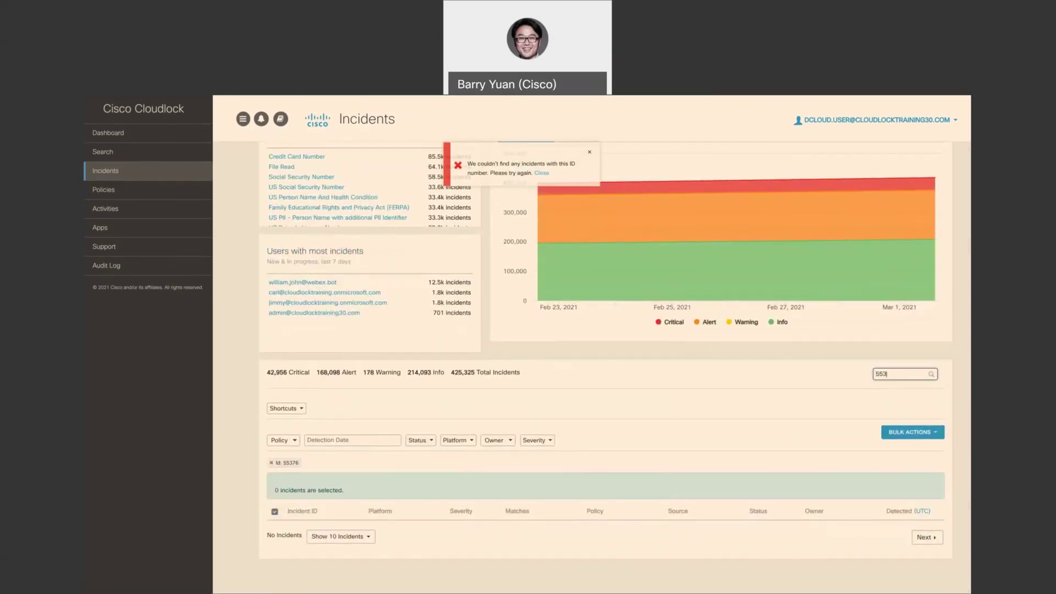
pyautogui.write('676')
pyautogui.press('Return')
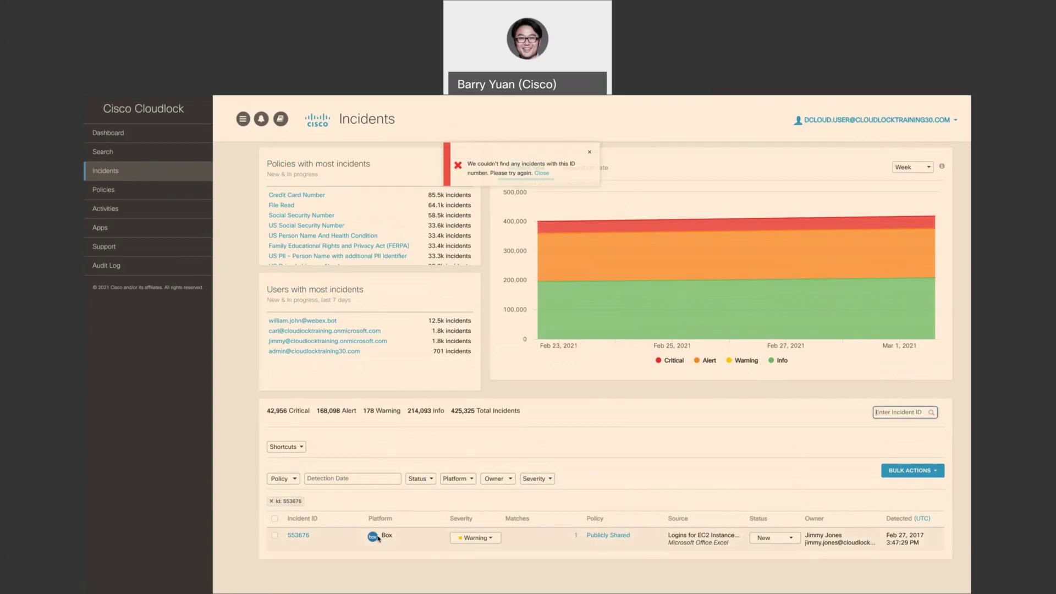
pyautogui.moveTo(575, 537)
pyautogui.click(608, 537)
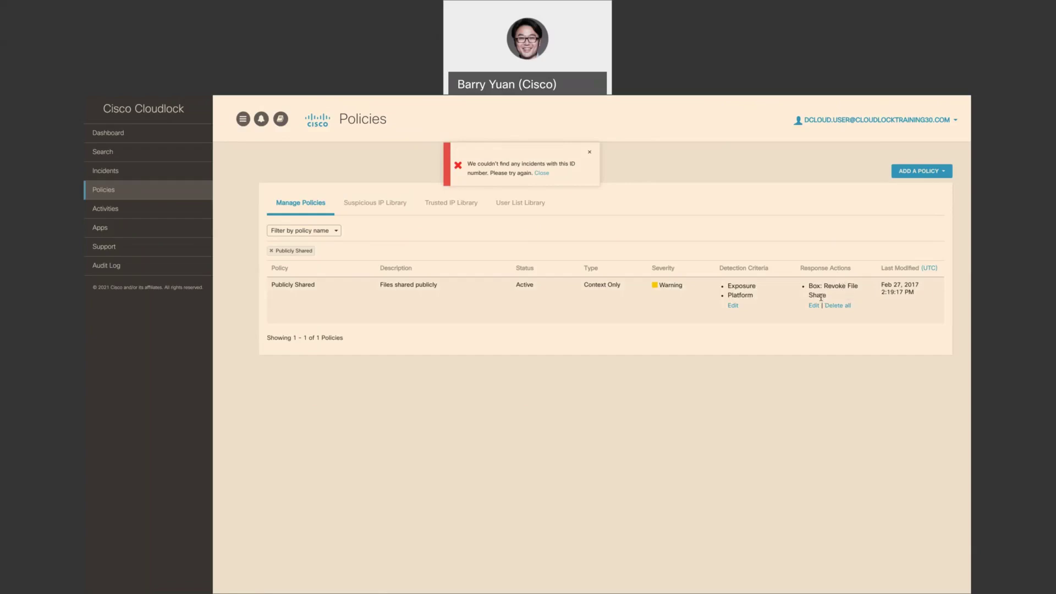
# Review the Publicly Shared policy's platform, file type, file size, ownership and Box exposure criteria, and dismiss the leftover error notification.
pyautogui.click(732, 306)
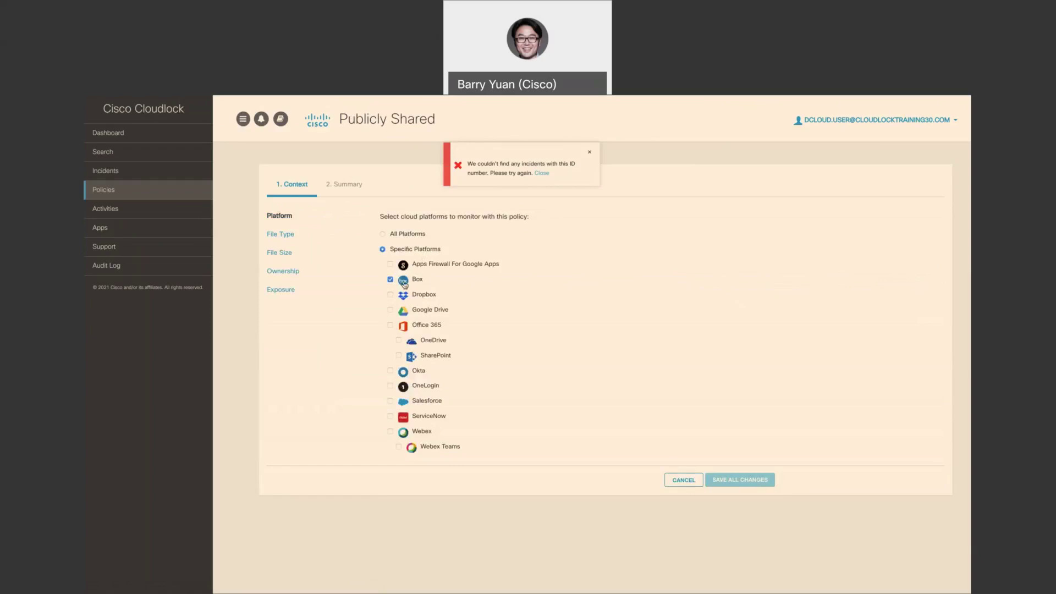
pyautogui.click(289, 236)
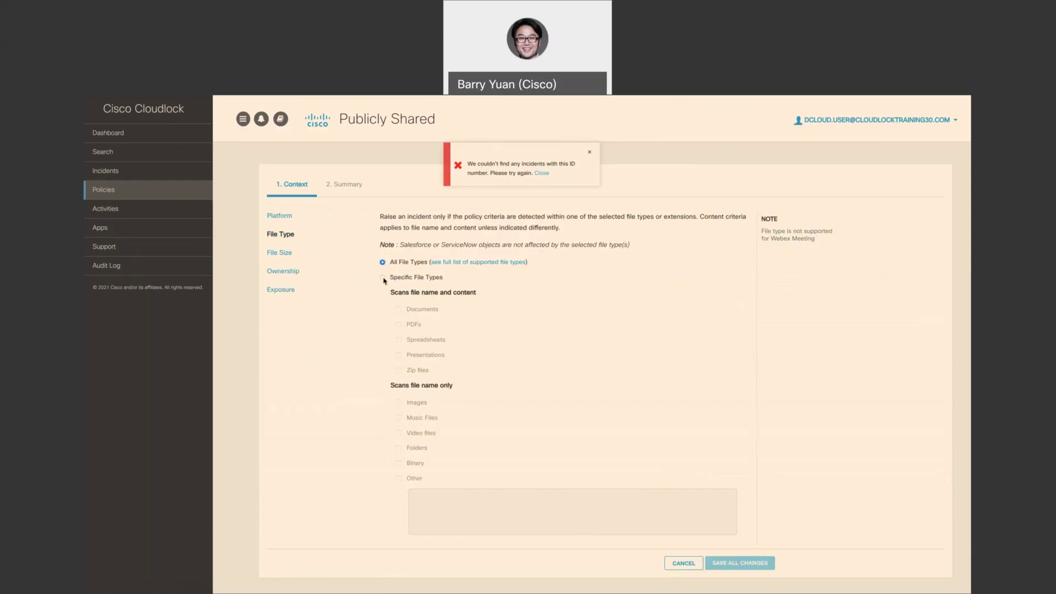
pyautogui.click(279, 253)
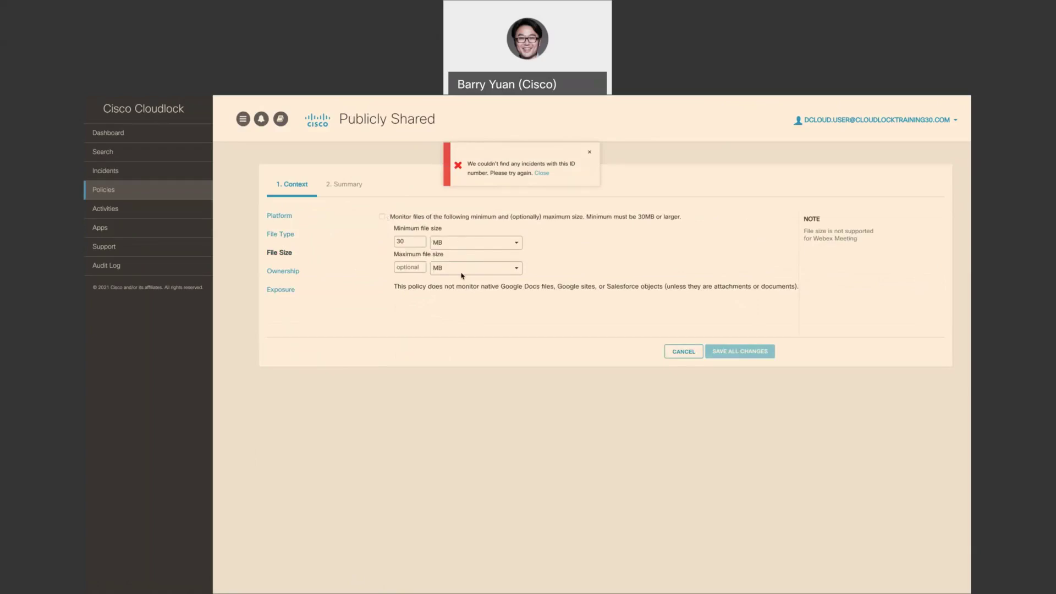
pyautogui.click(295, 273)
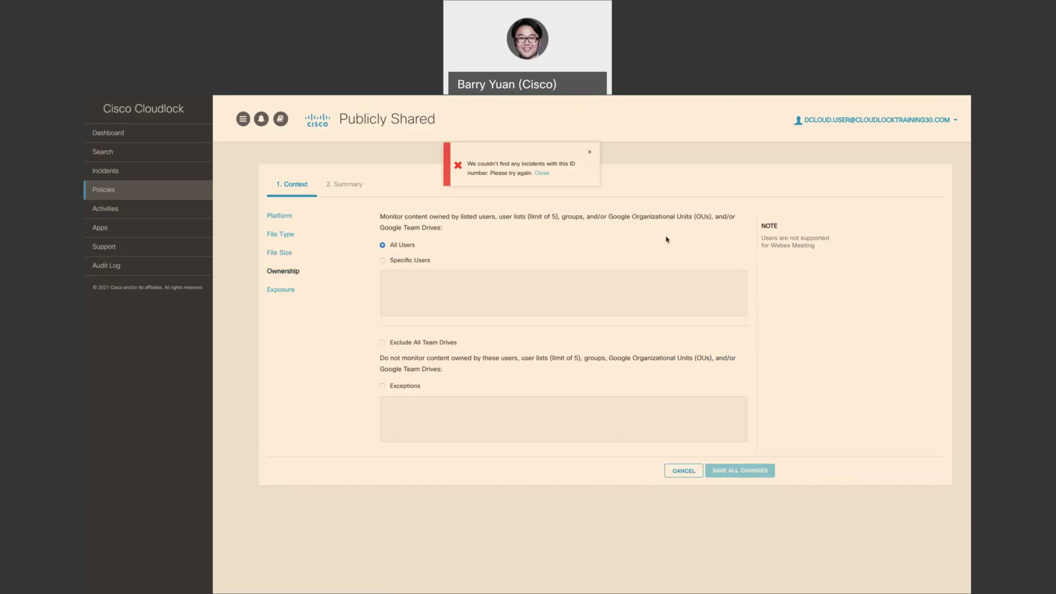
pyautogui.click(286, 291)
pyautogui.click(429, 252)
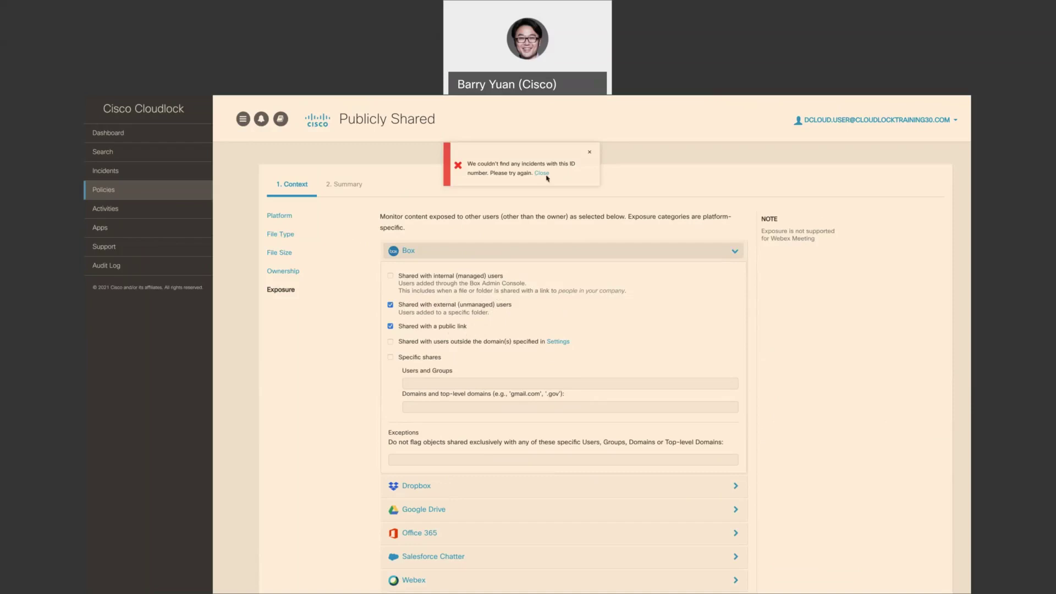
pyautogui.click(590, 155)
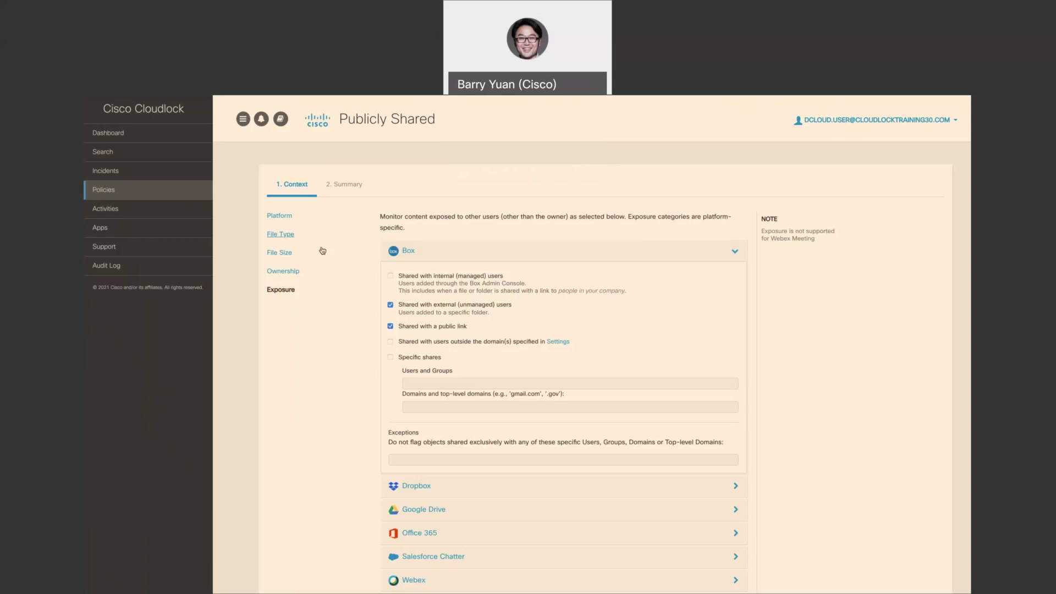
# Return to the incidents overview, look up incident ID 553673 and open its AFW - Risky Access Scopes policy.
pyautogui.click(140, 170)
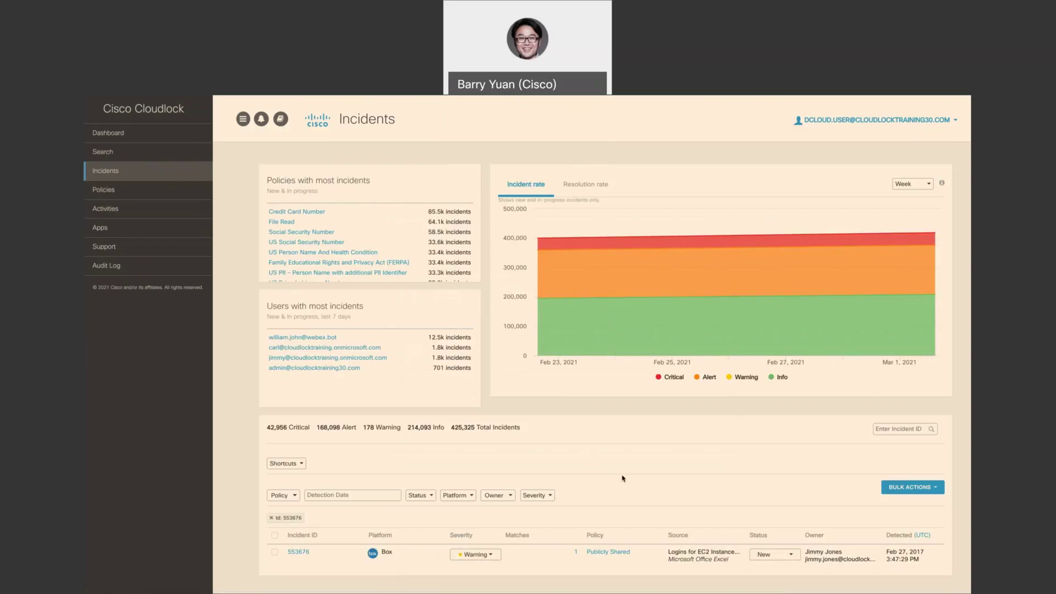
pyautogui.click(882, 429)
pyautogui.write('553676')
pyautogui.press('Return')
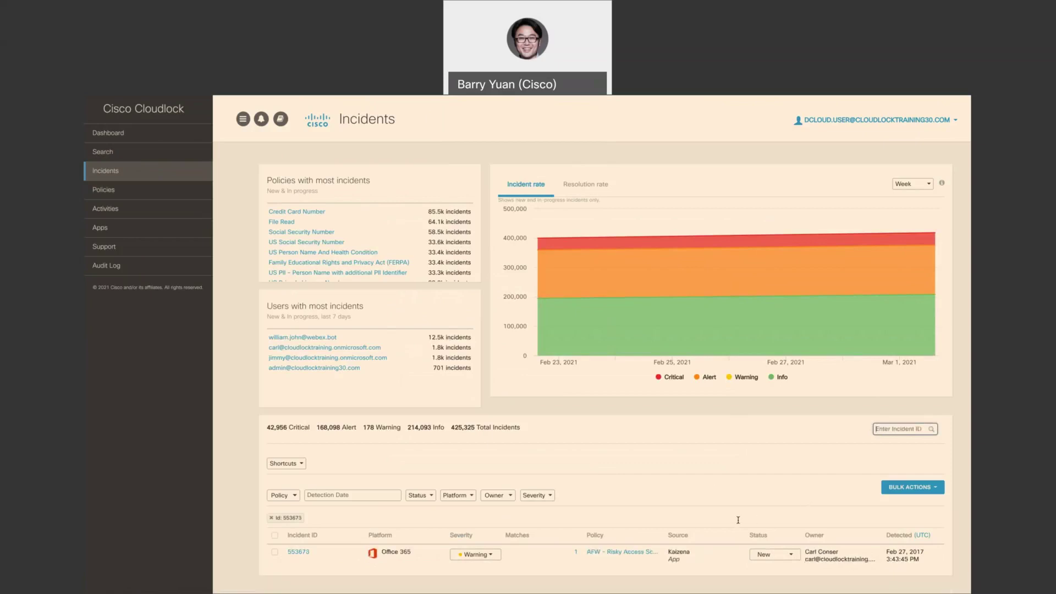
pyautogui.scroll(-2, 718, 522)
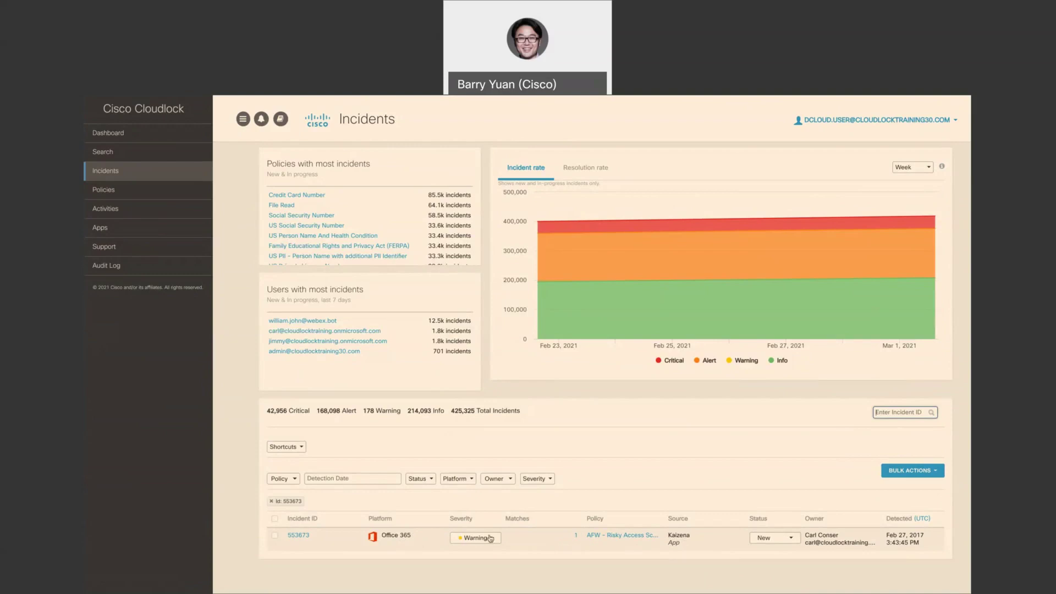
pyautogui.click(610, 538)
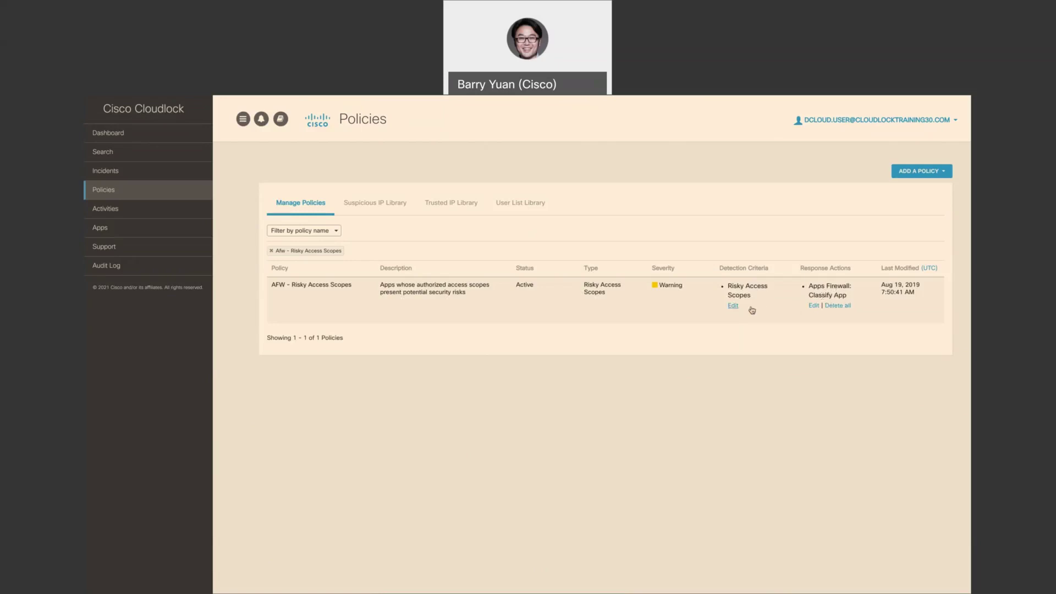
# Open the Risky Access Scopes policy's detection criteria and examine the Office365 scopes under Full Data Access.
pyautogui.click(733, 306)
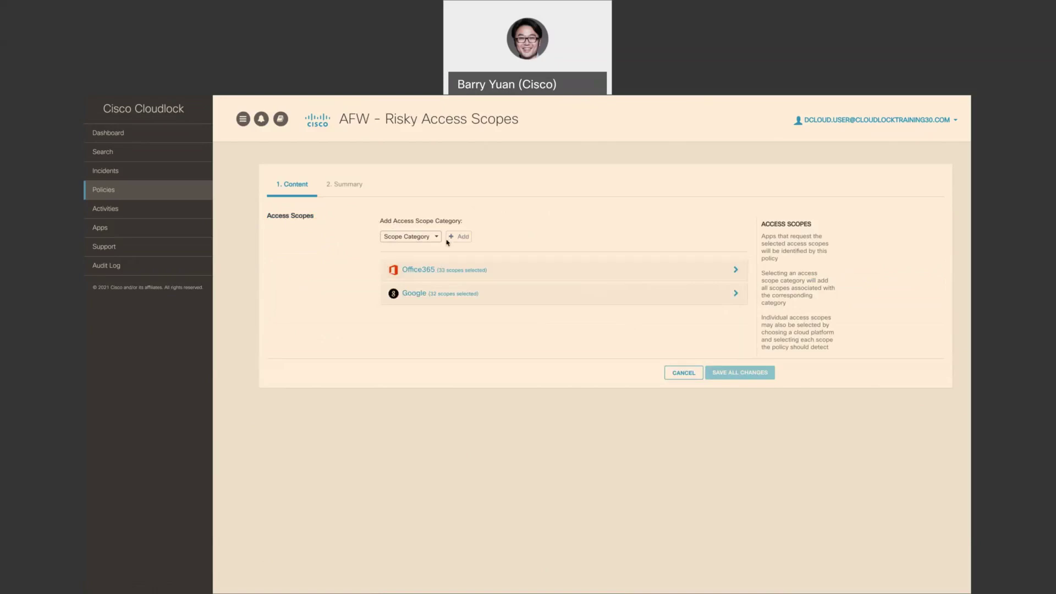
pyautogui.click(504, 270)
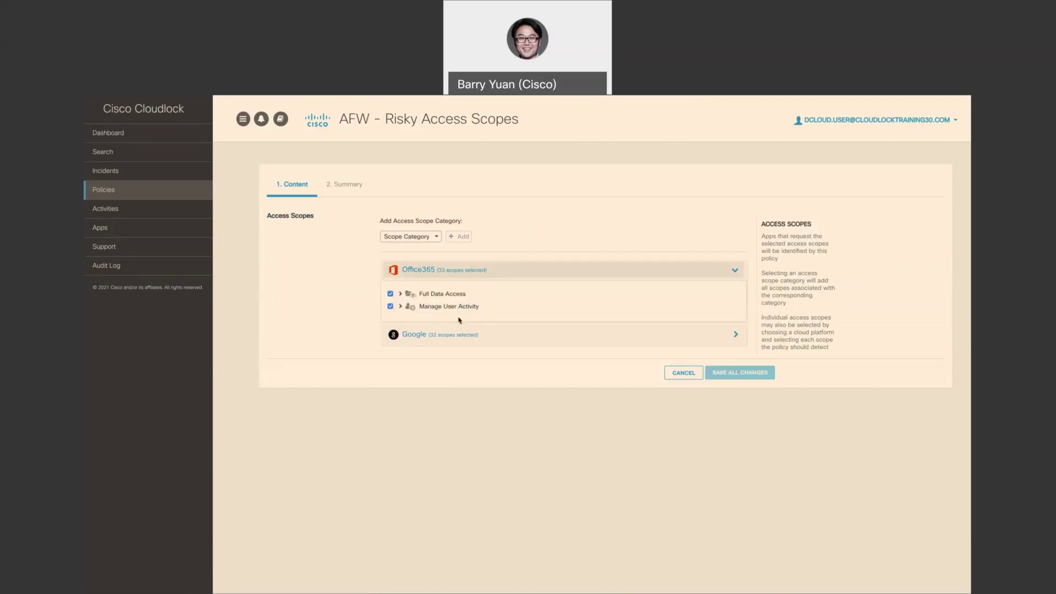
pyautogui.click(400, 295)
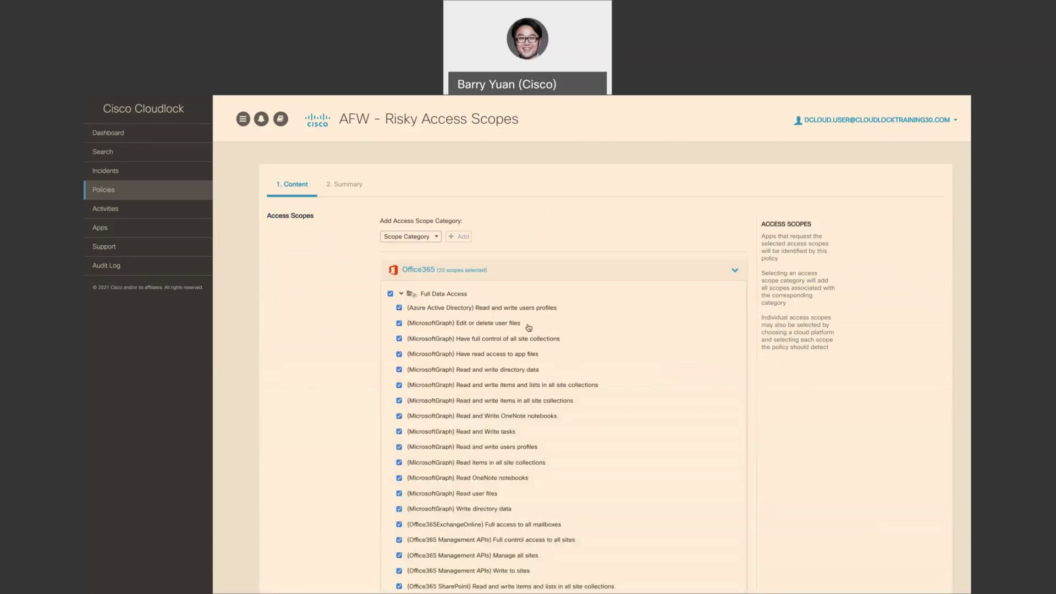
pyautogui.scroll(-1, 570, 420)
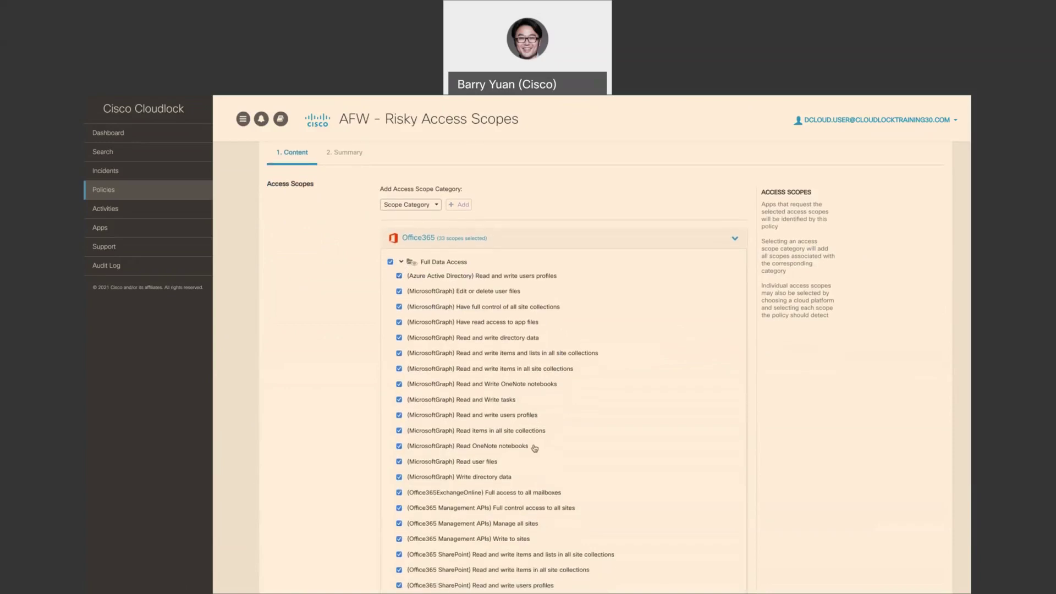
pyautogui.scroll(-1, 558, 468)
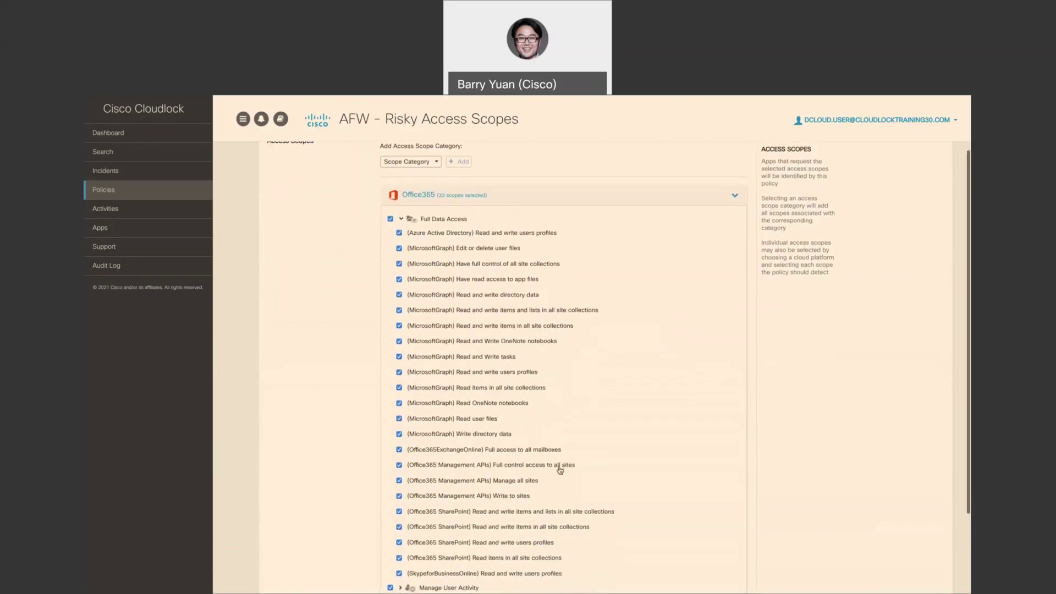
pyautogui.scroll(-2, 570, 471)
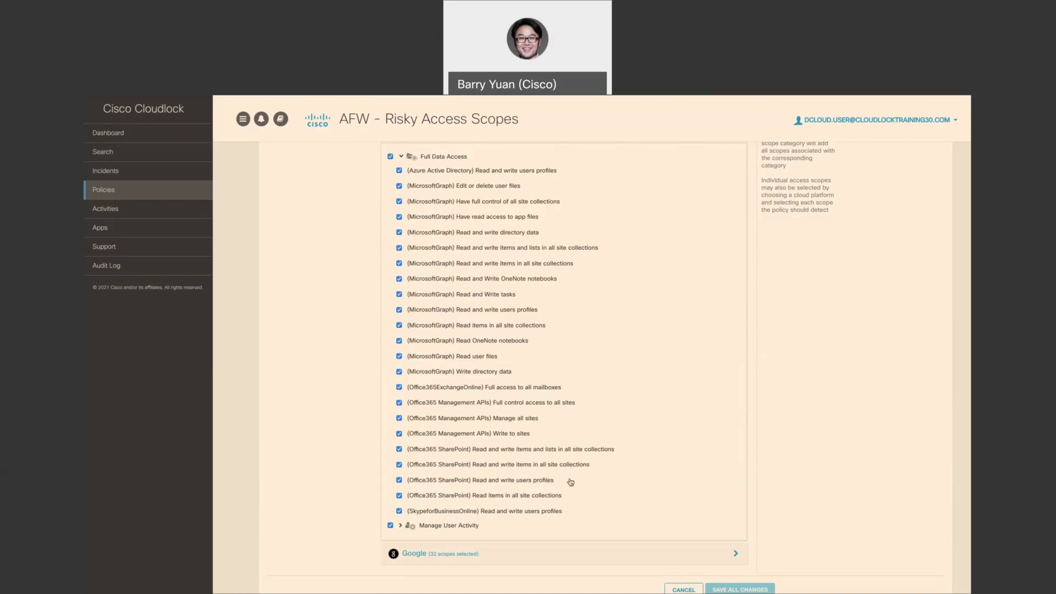
# Expand the Office365 Manage User Activity category and examine its access scopes.
pyautogui.click(400, 526)
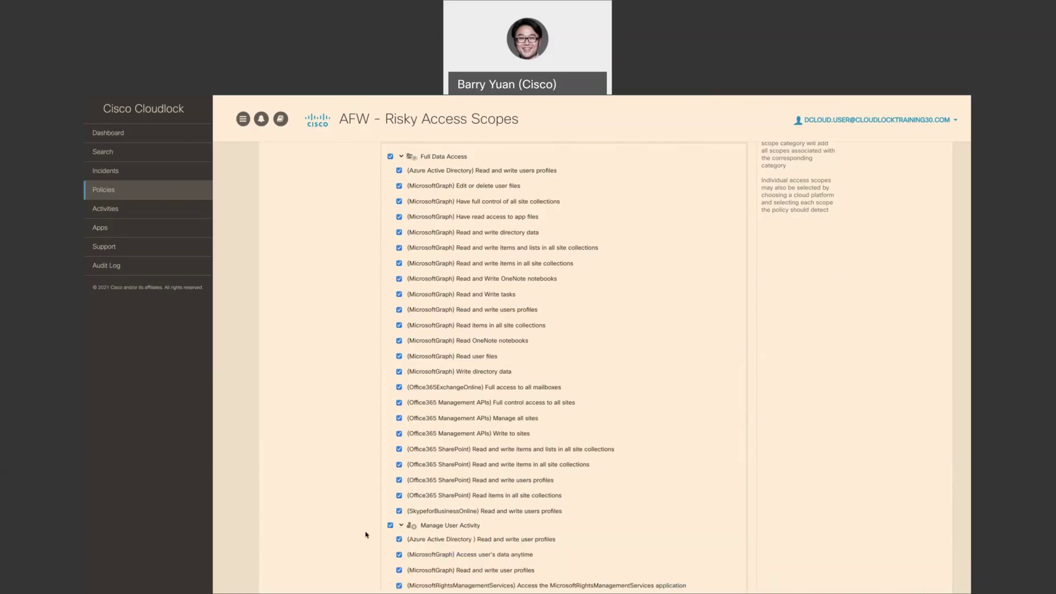
pyautogui.scroll(-4, 366, 534)
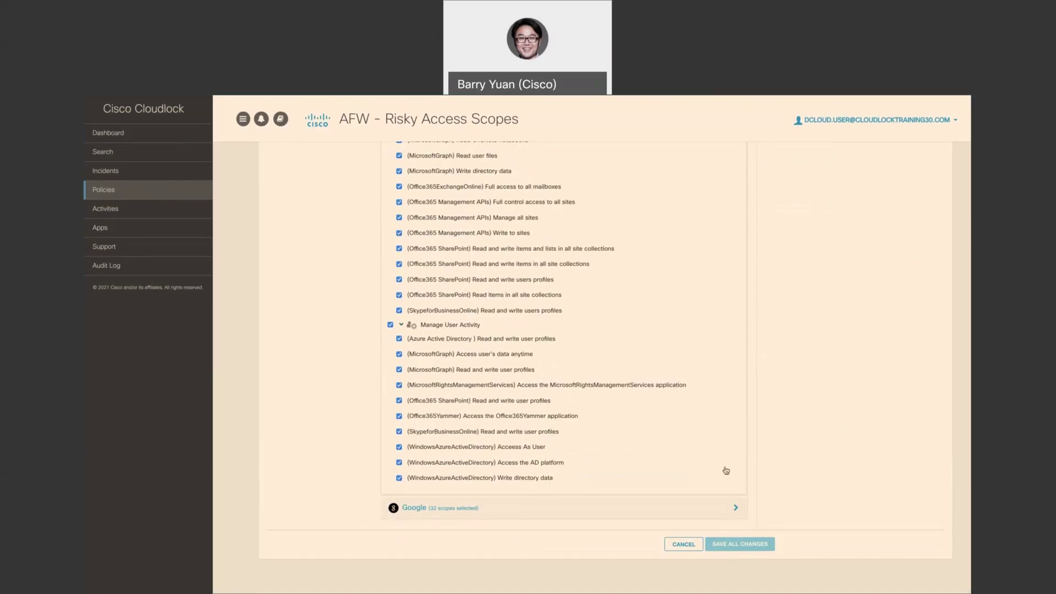
pyautogui.scroll(10, 726, 471)
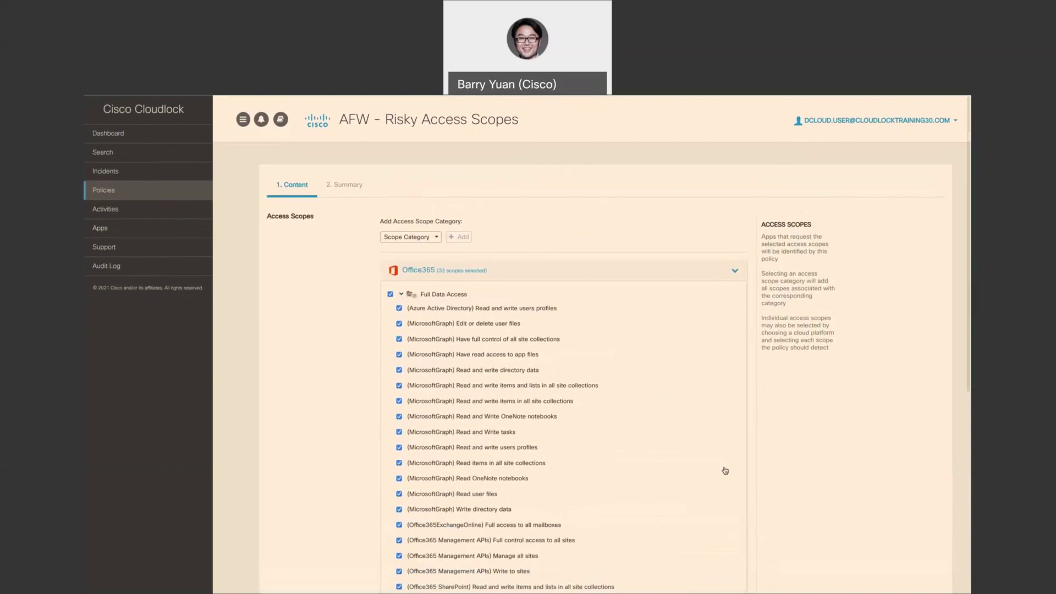